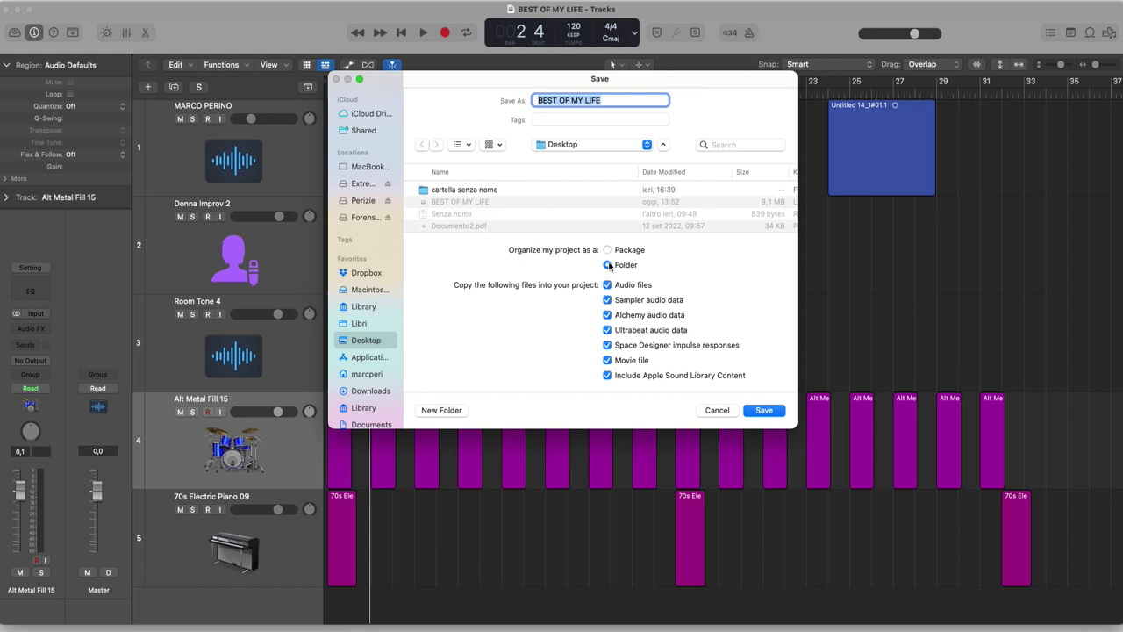
click(607, 250)
click(606, 285)
click(607, 299)
click(607, 315)
click(607, 329)
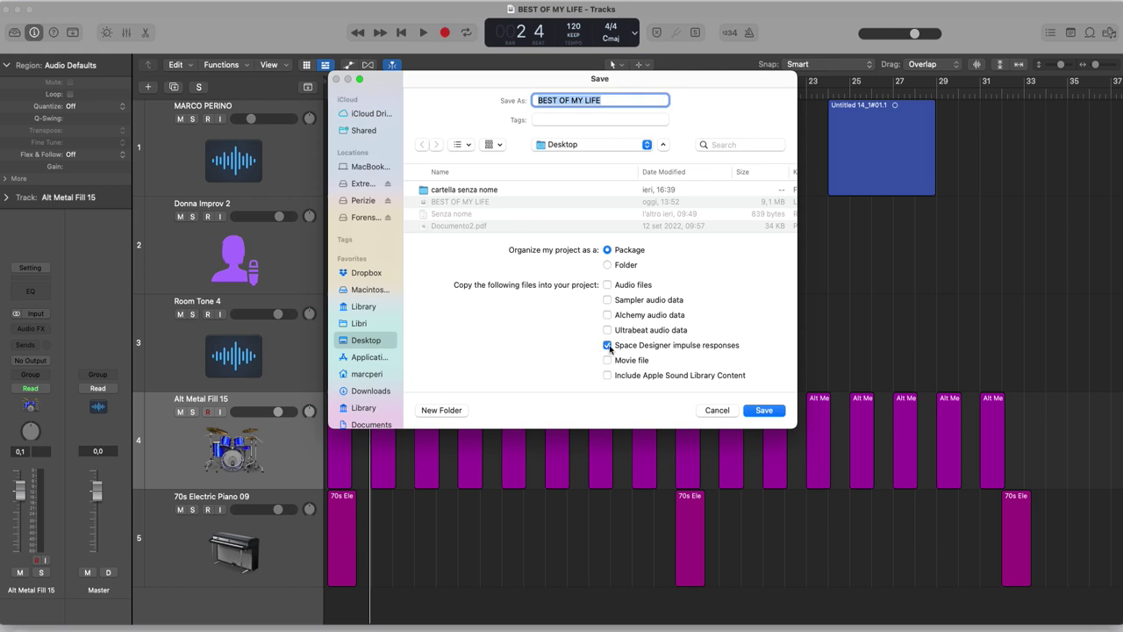
click(709, 409)
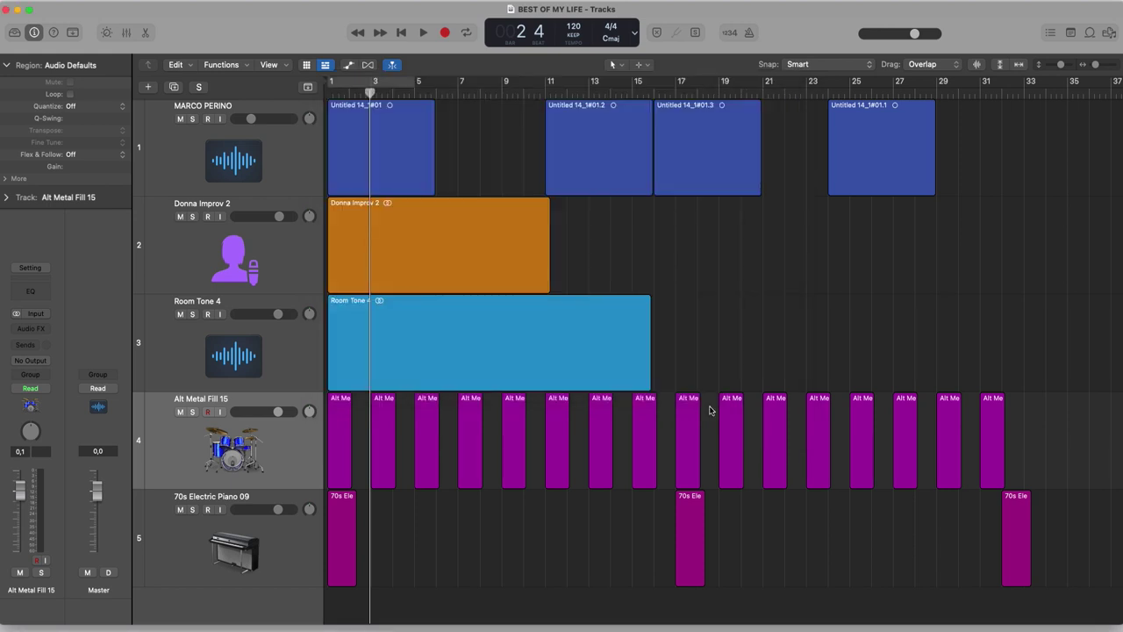
Step: Return the playhead to the project start and show the project's audio file list
key(Return)
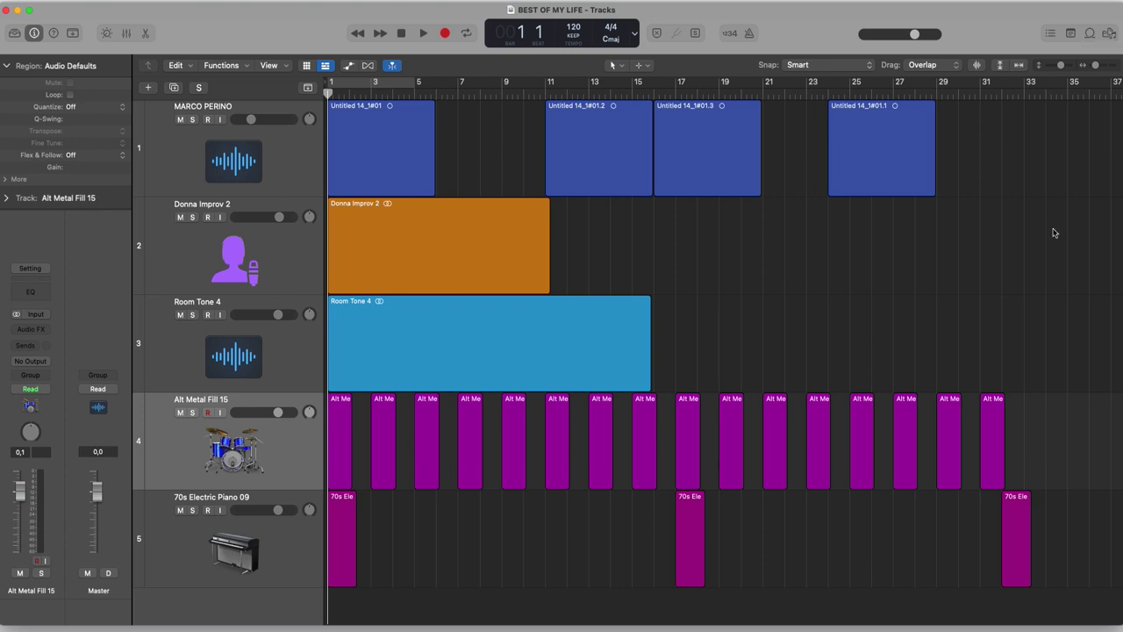
key(f)
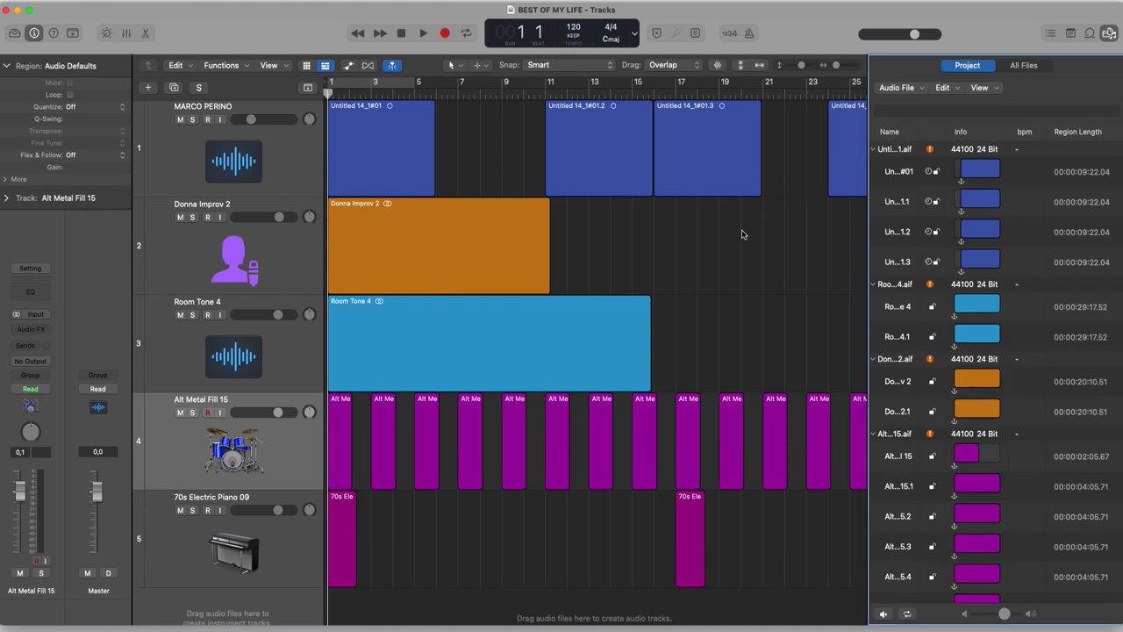
scroll(981, 279, down, 15)
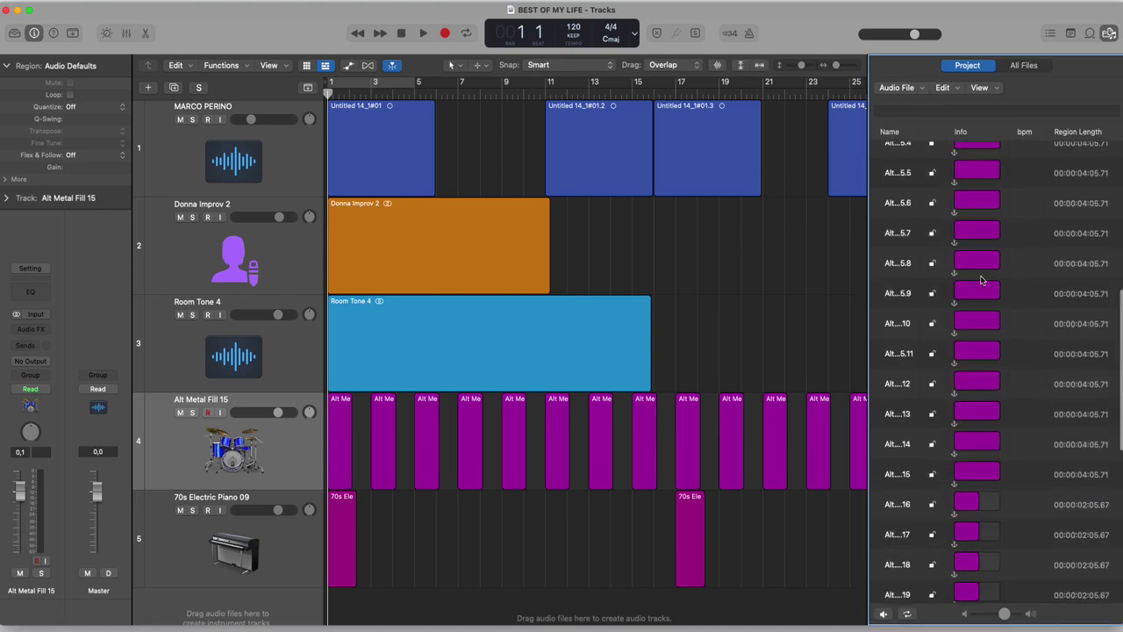
scroll(981, 279, up, 15)
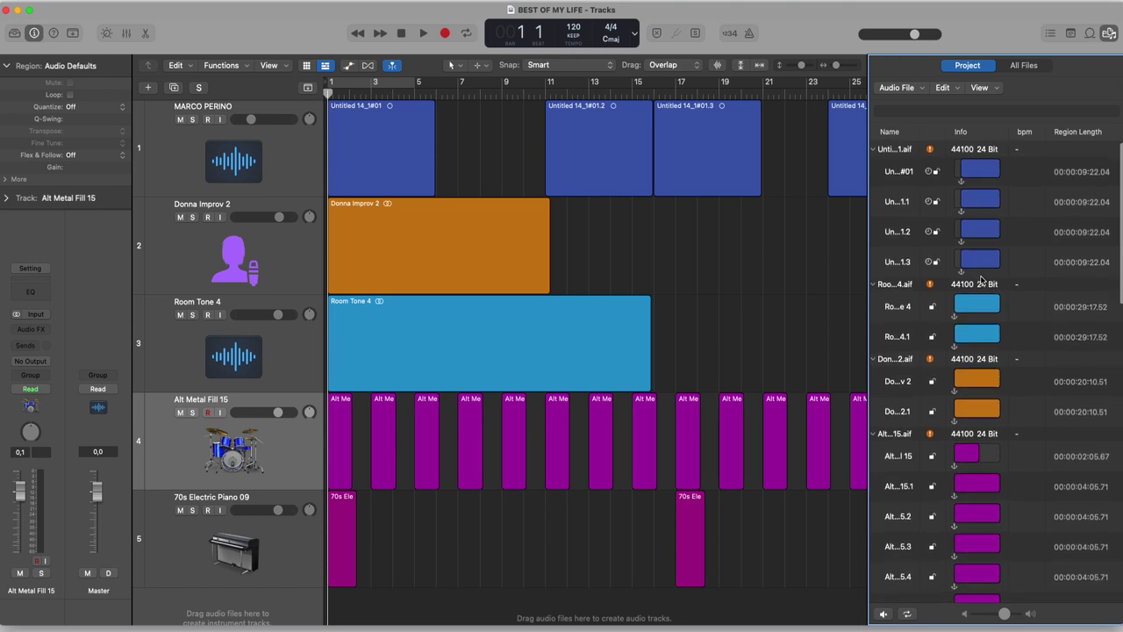
click(750, 261)
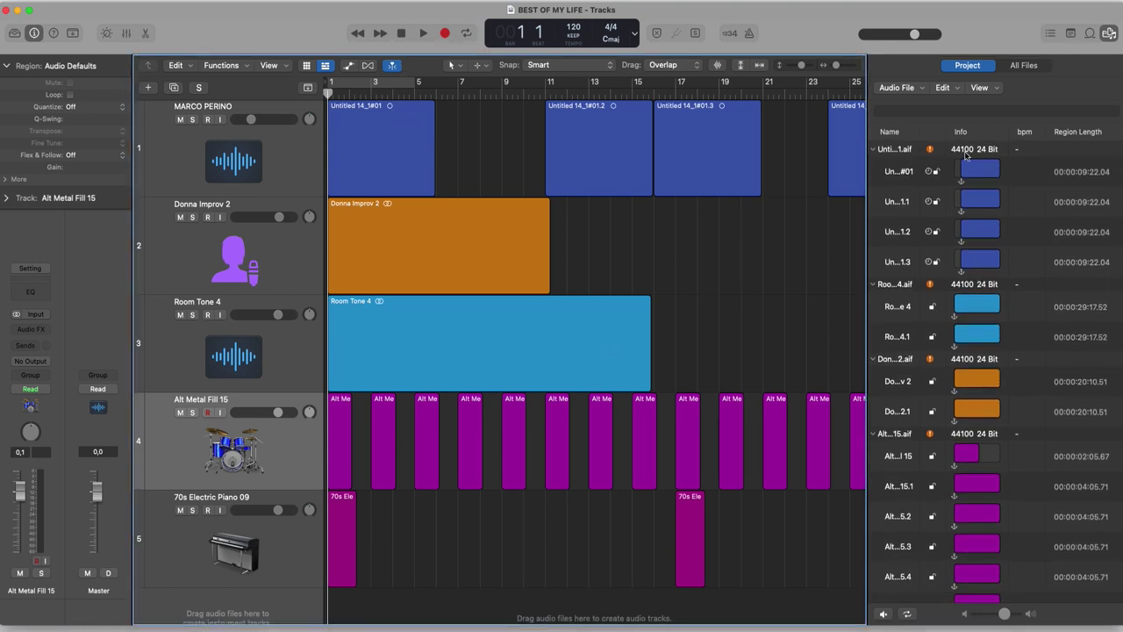
Step: Select all regions on the first audio track to identify their source file in the project audio list
click(279, 147)
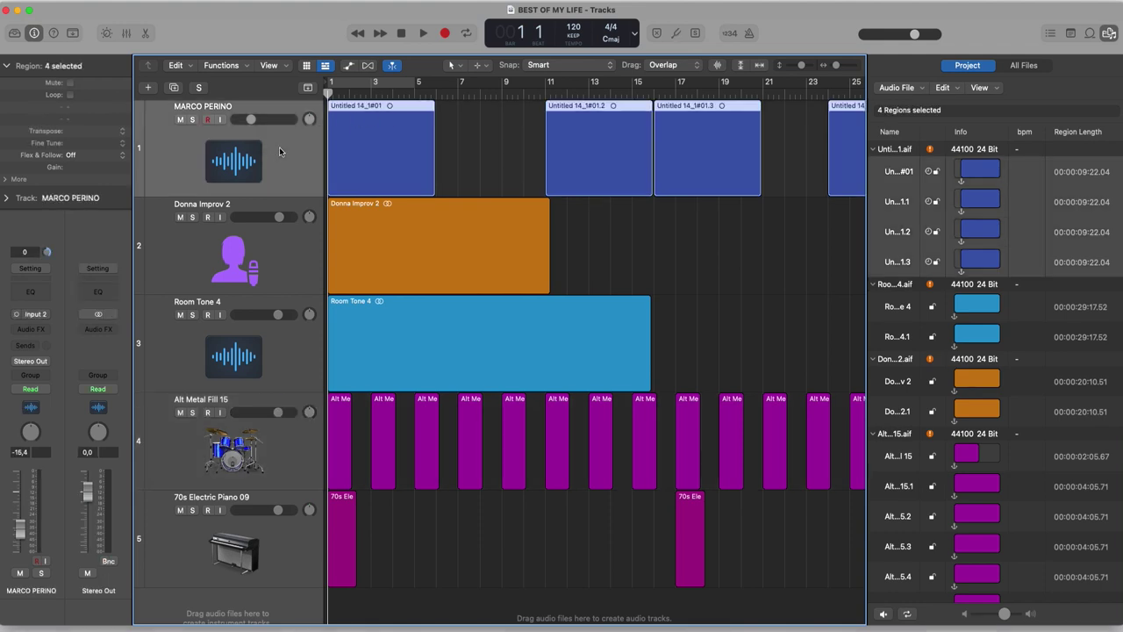
click(511, 132)
click(615, 138)
click(483, 142)
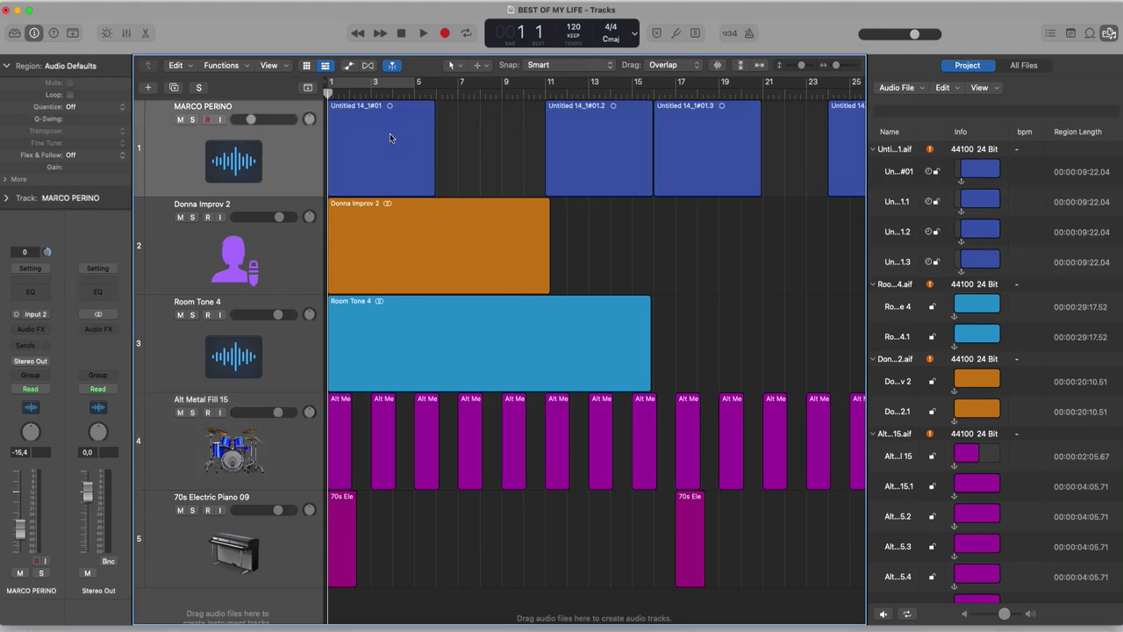
click(274, 143)
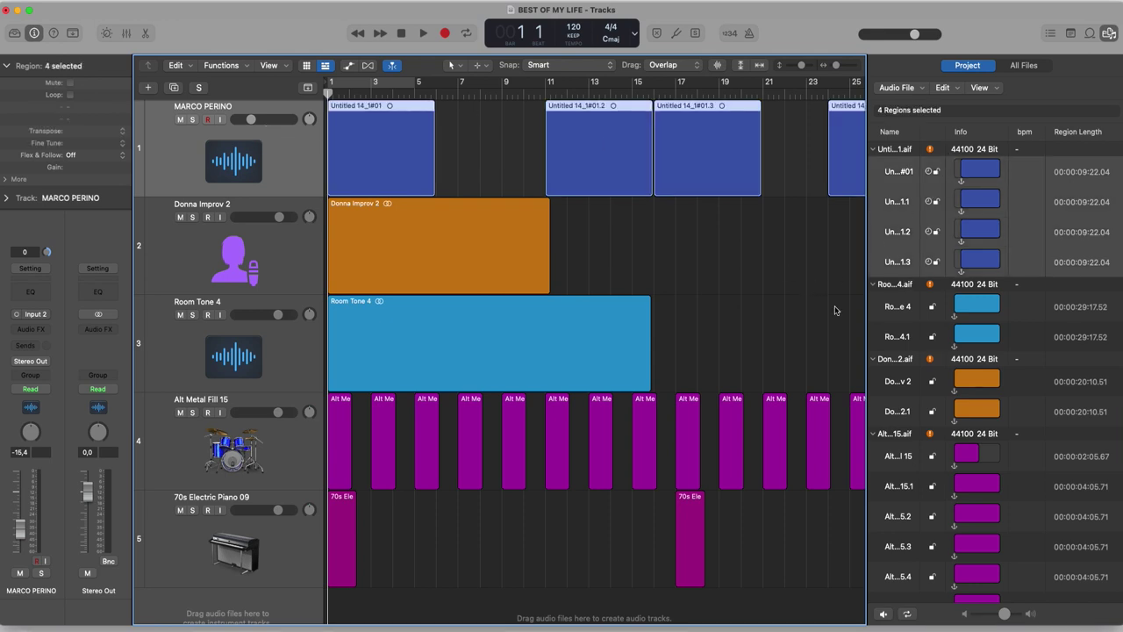
click(780, 296)
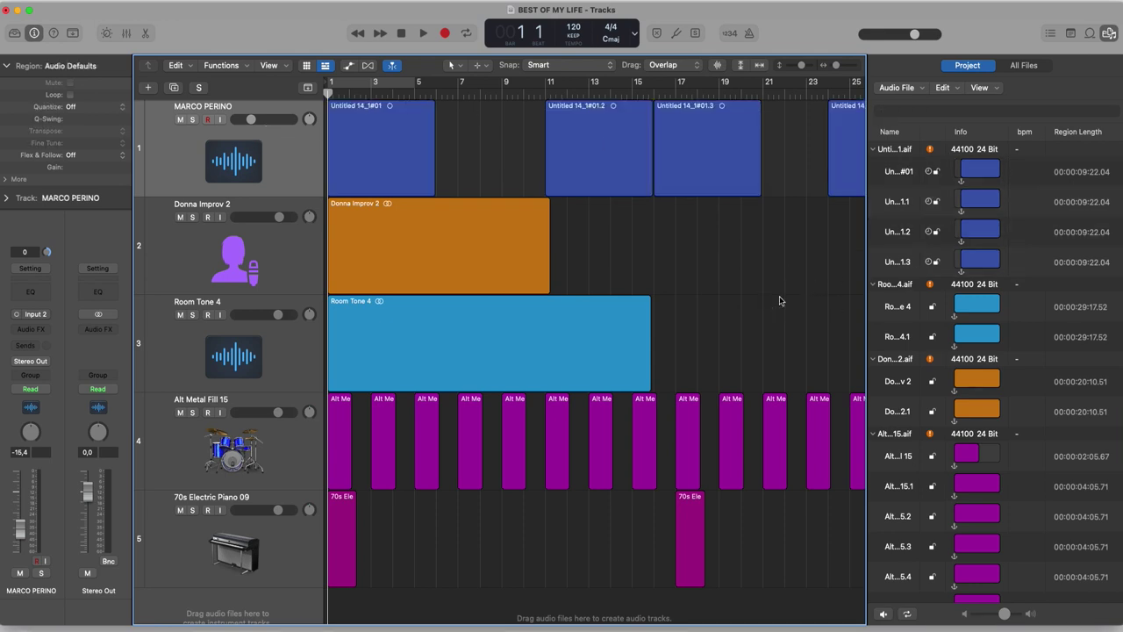
Step: Start locating the missing Untitled 14_1#01.aif and copy its file name from the prompt
click(930, 150)
click(930, 151)
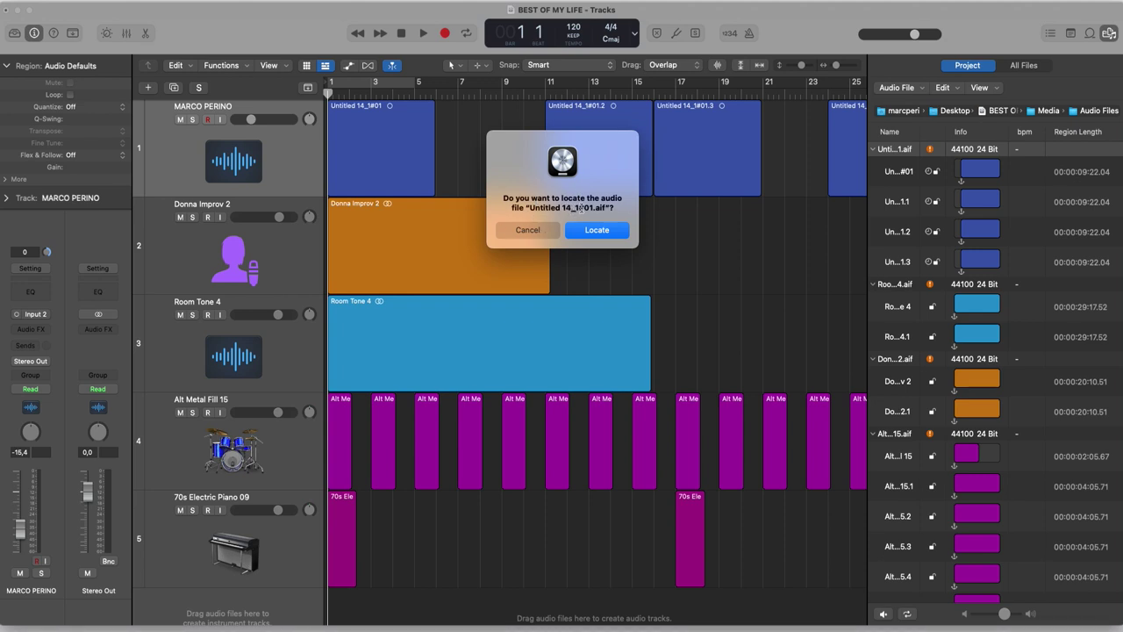
drag(605, 207, 529, 207)
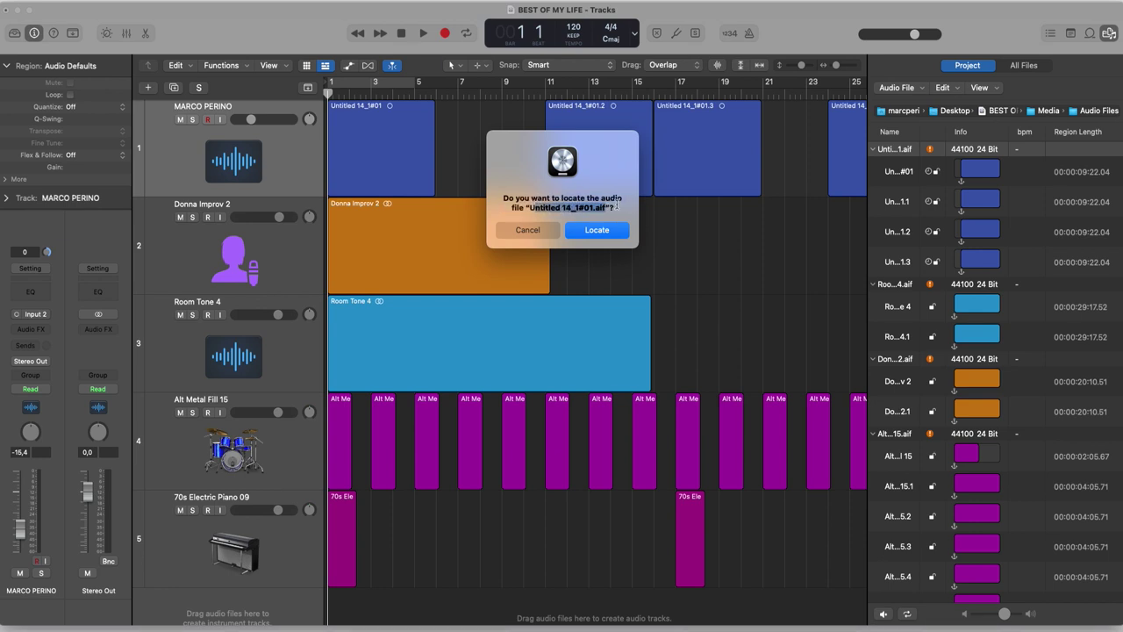
click(605, 209)
drag(605, 208, 530, 208)
key(super+c)
click(590, 230)
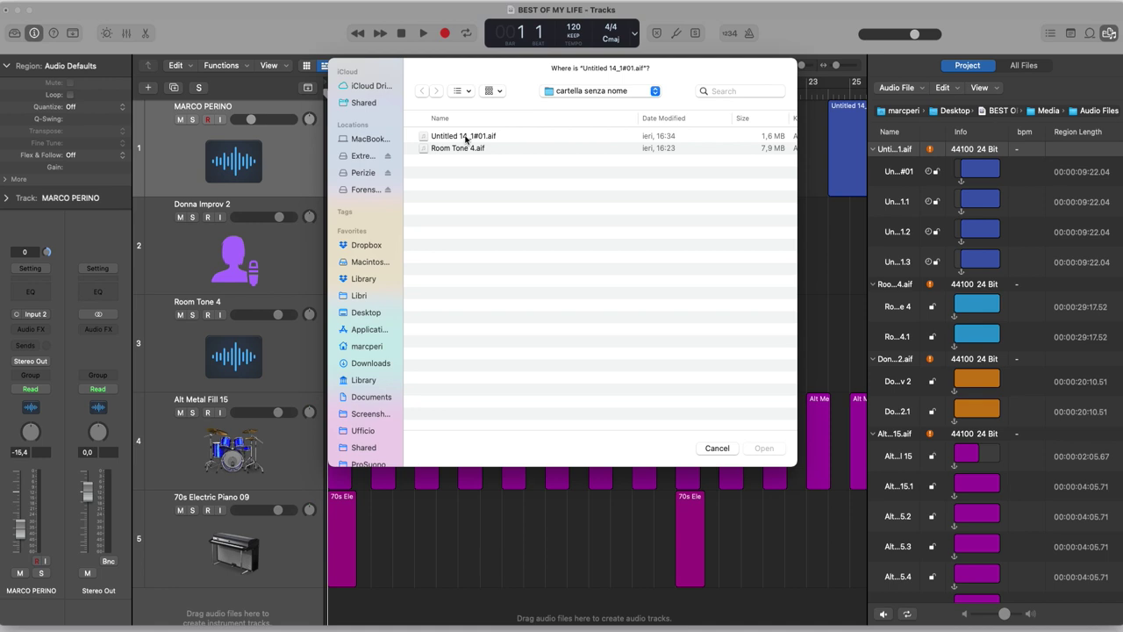
Step: Search the whole Mac for Untitled 14_1#01.aif using the copied name and relink the missing audio to the file found
click(655, 91)
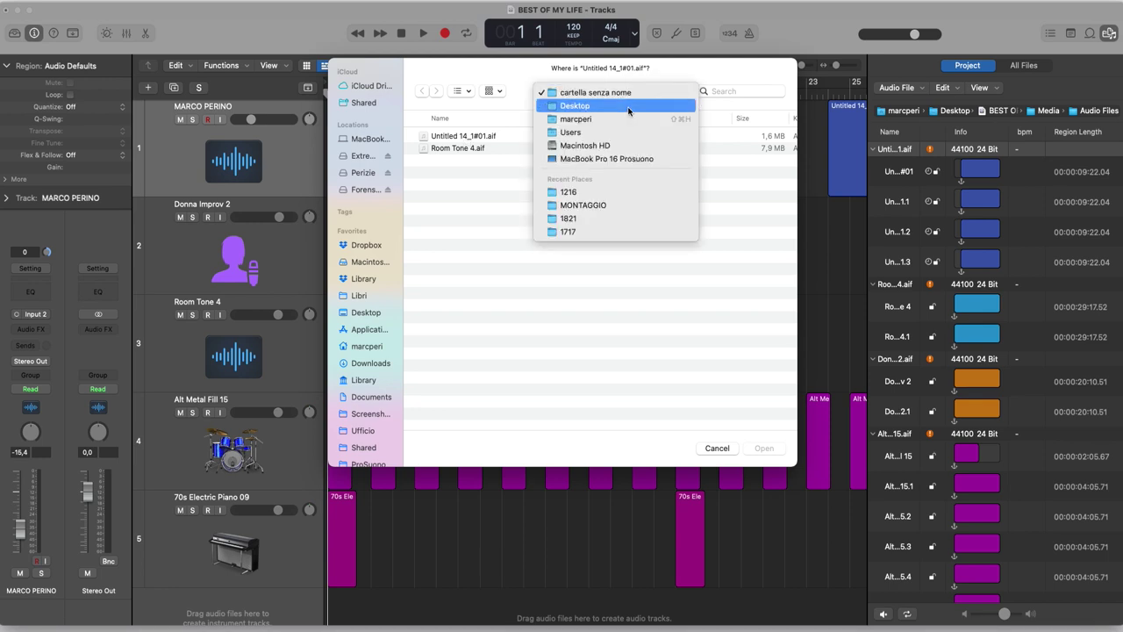
click(570, 106)
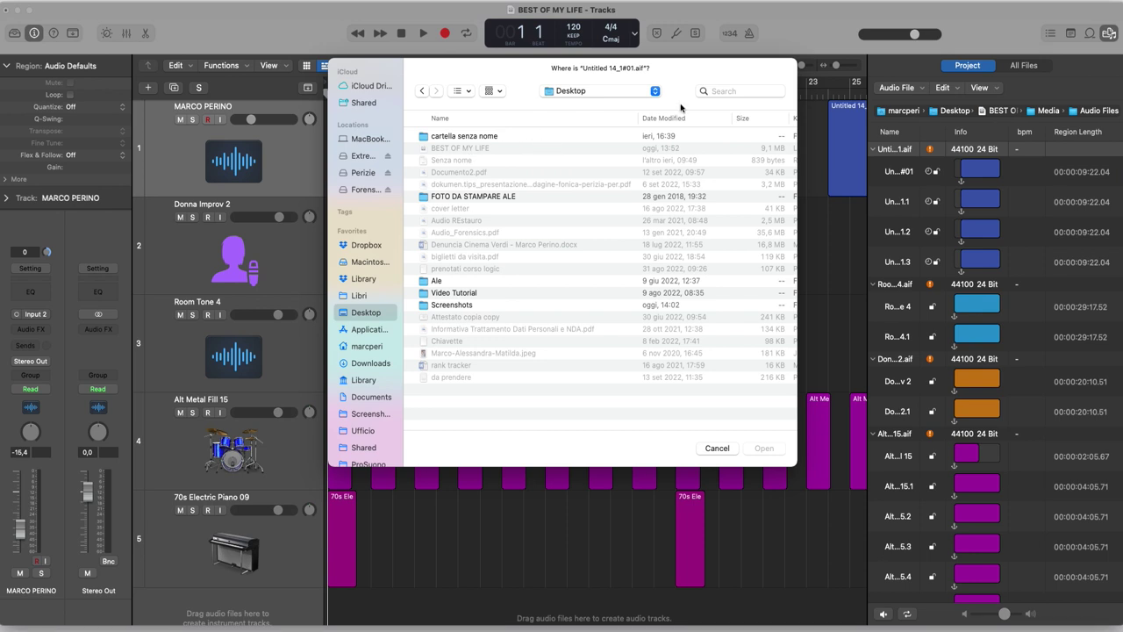
click(753, 93)
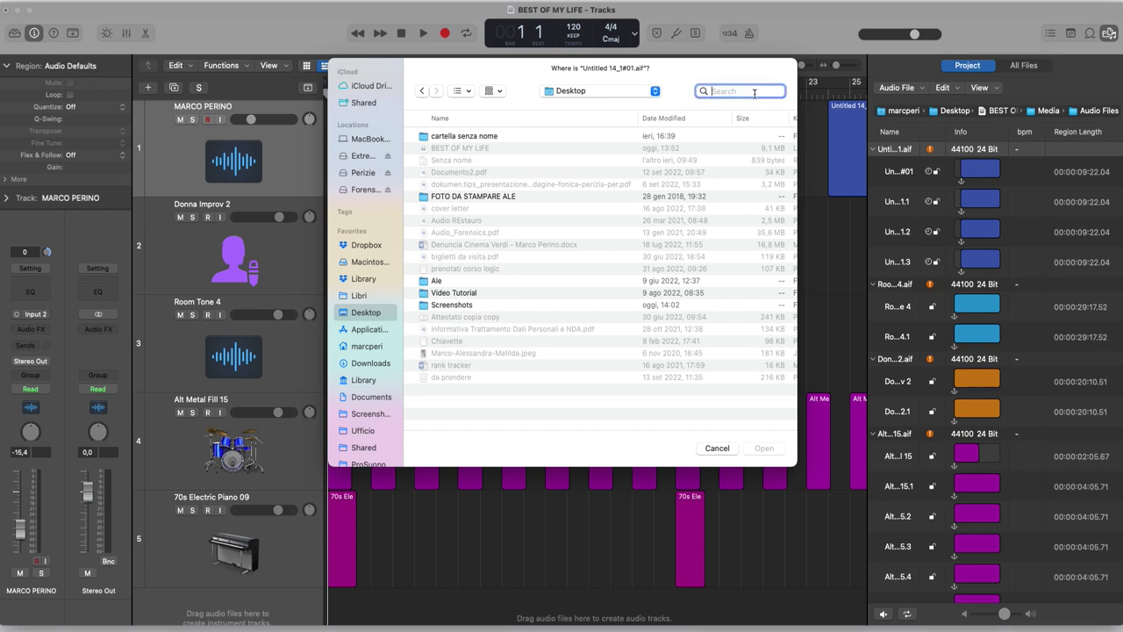
click(372, 139)
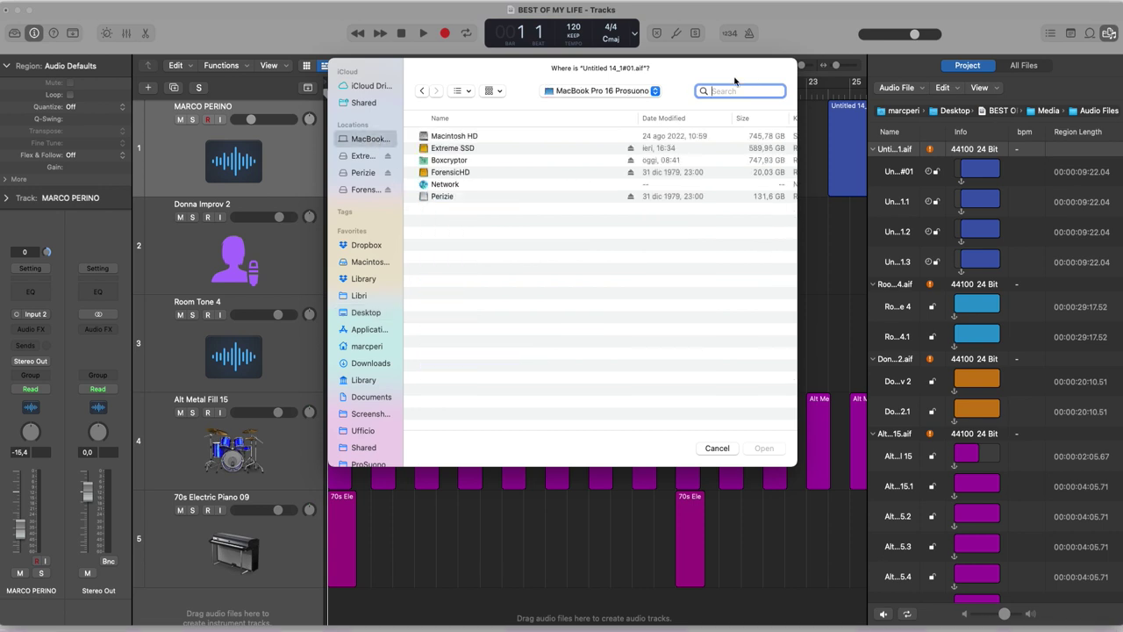
key(super+v)
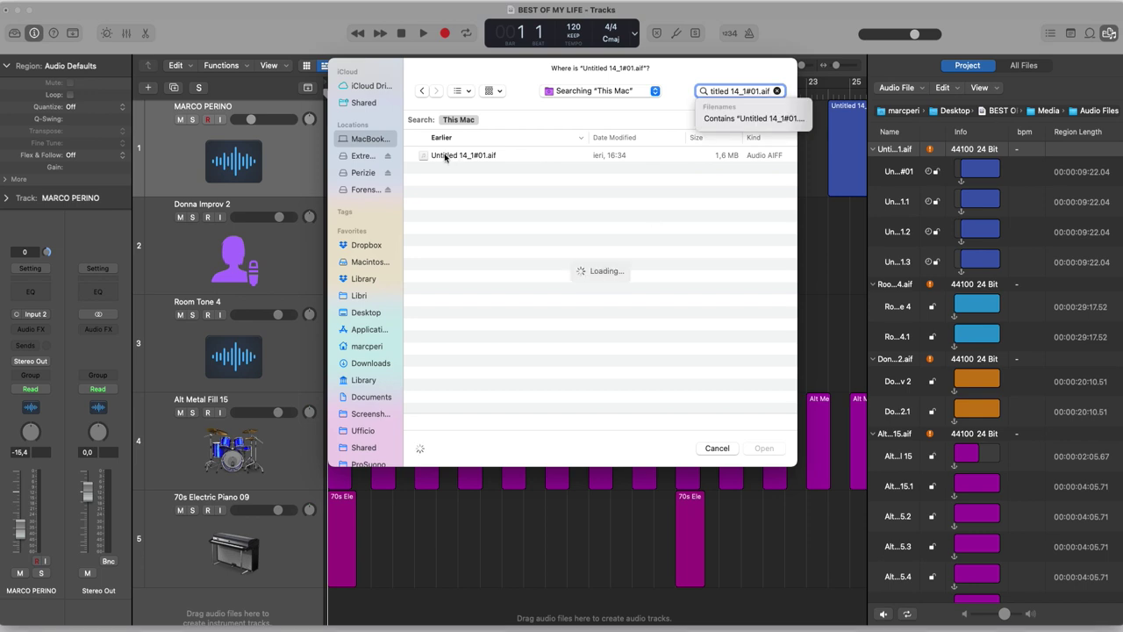
click(445, 157)
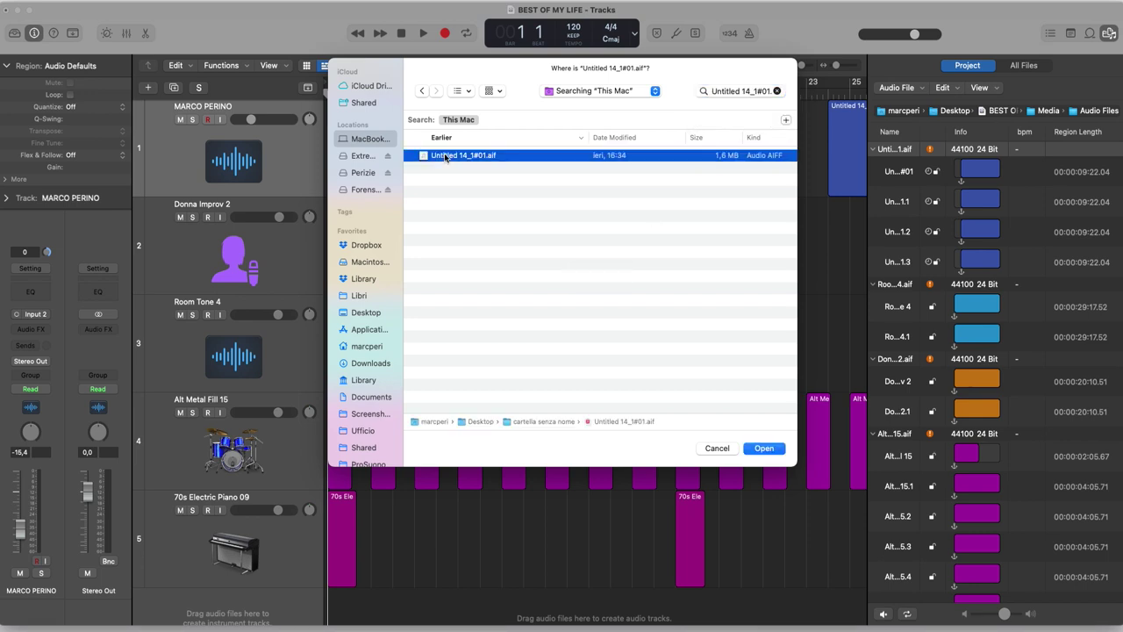
click(770, 448)
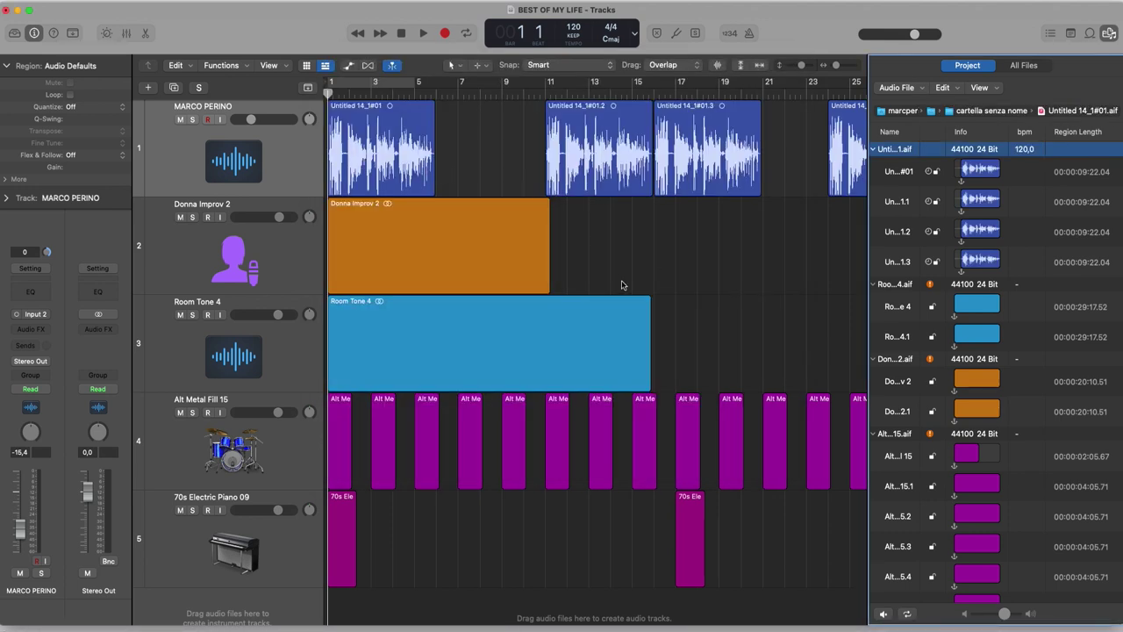
Step: Select the drum track's regions and start locating their missing audio file, Alt Metal Fill 15.aif
scroll(621, 284, right, 10)
scroll(621, 284, left, 10)
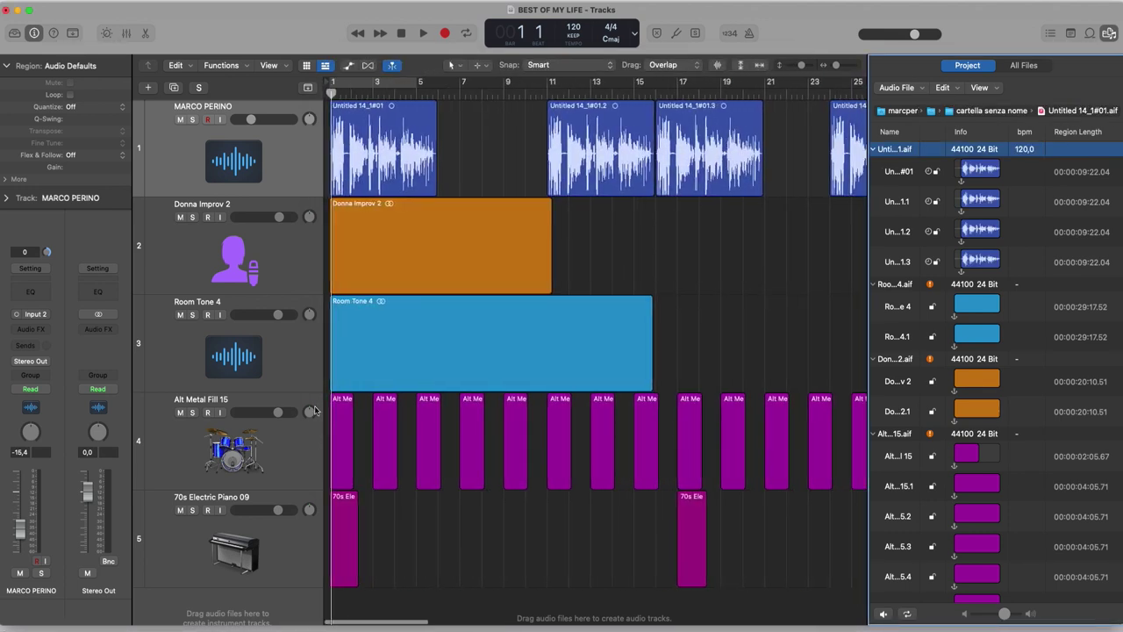
click(259, 451)
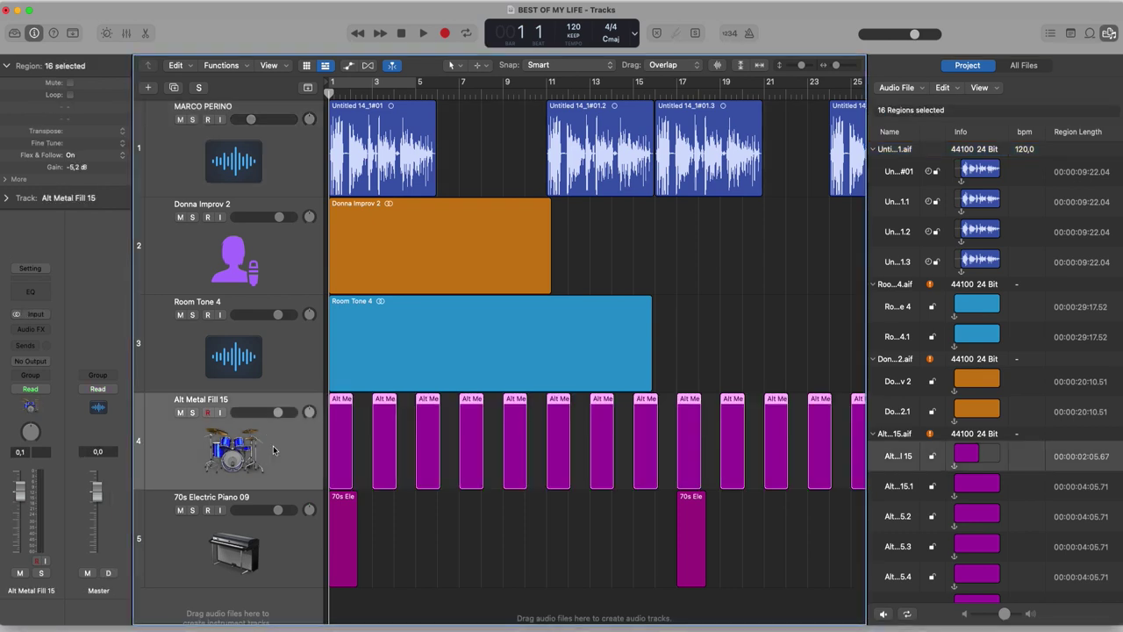
click(931, 436)
click(931, 435)
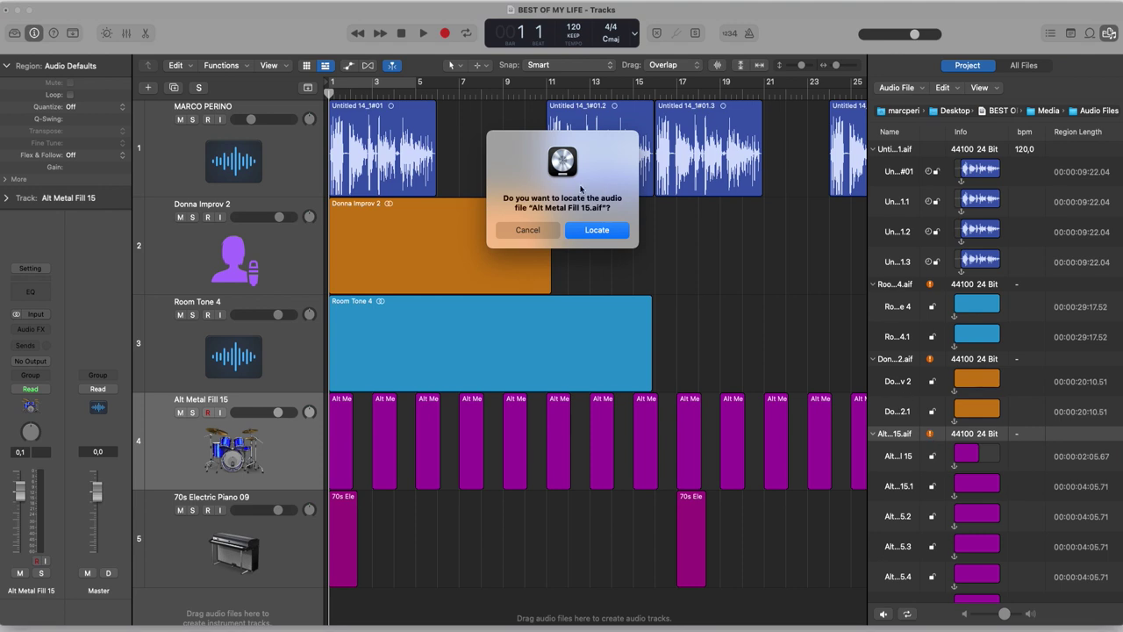
drag(603, 207, 527, 208)
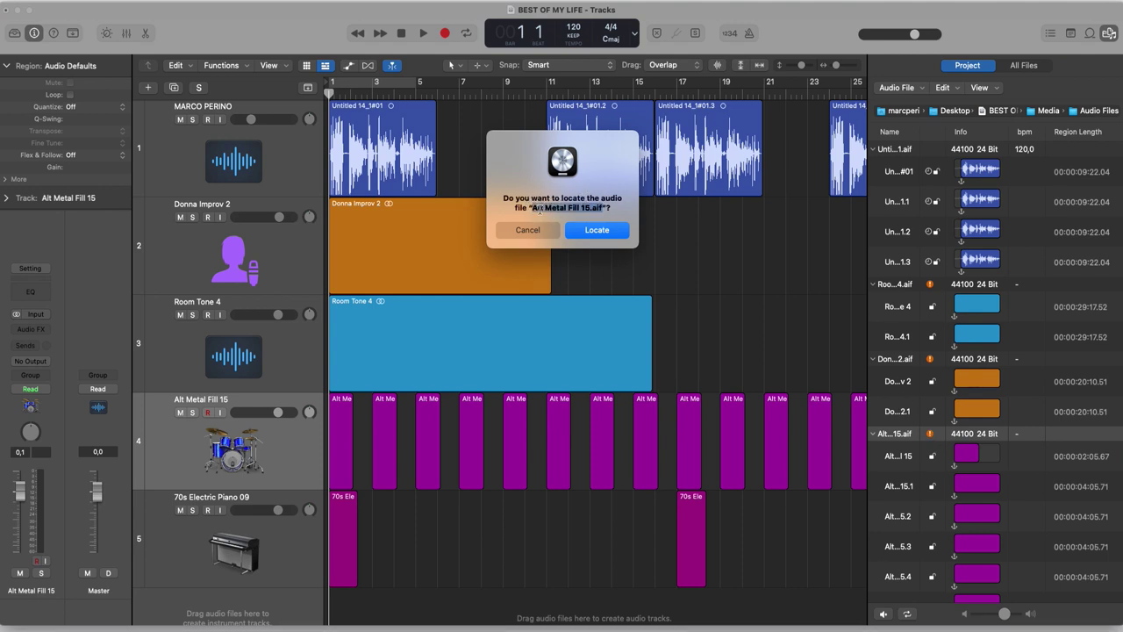
click(596, 230)
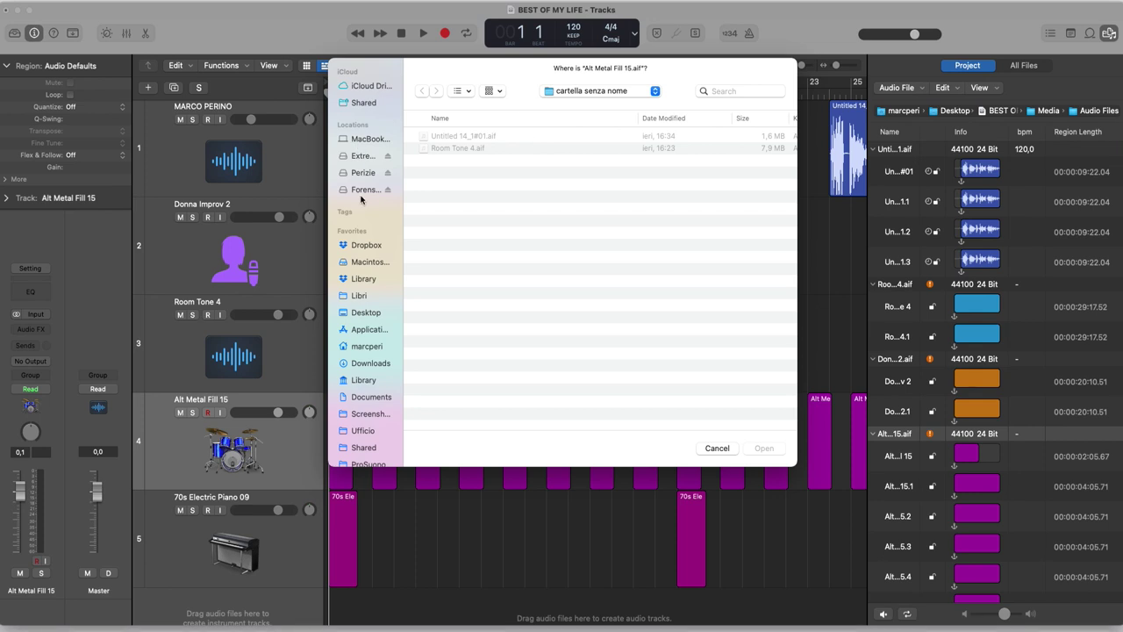
Step: Relink Alt Metal Fill 15.aif to the copy stored on the ForensicHD drive
click(364, 157)
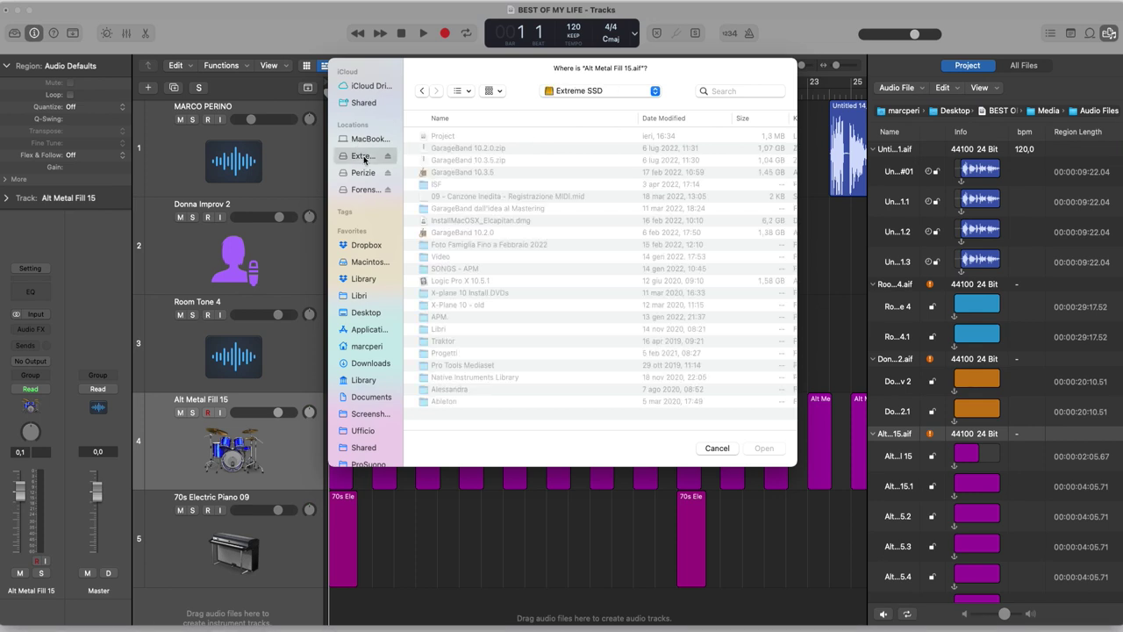
click(361, 192)
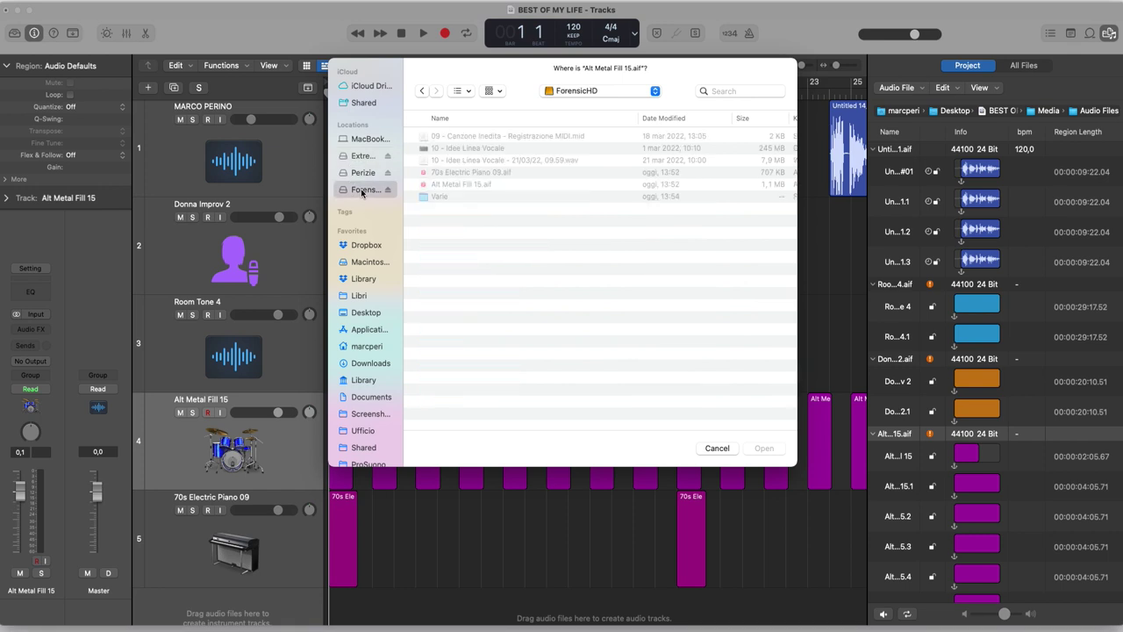
click(480, 185)
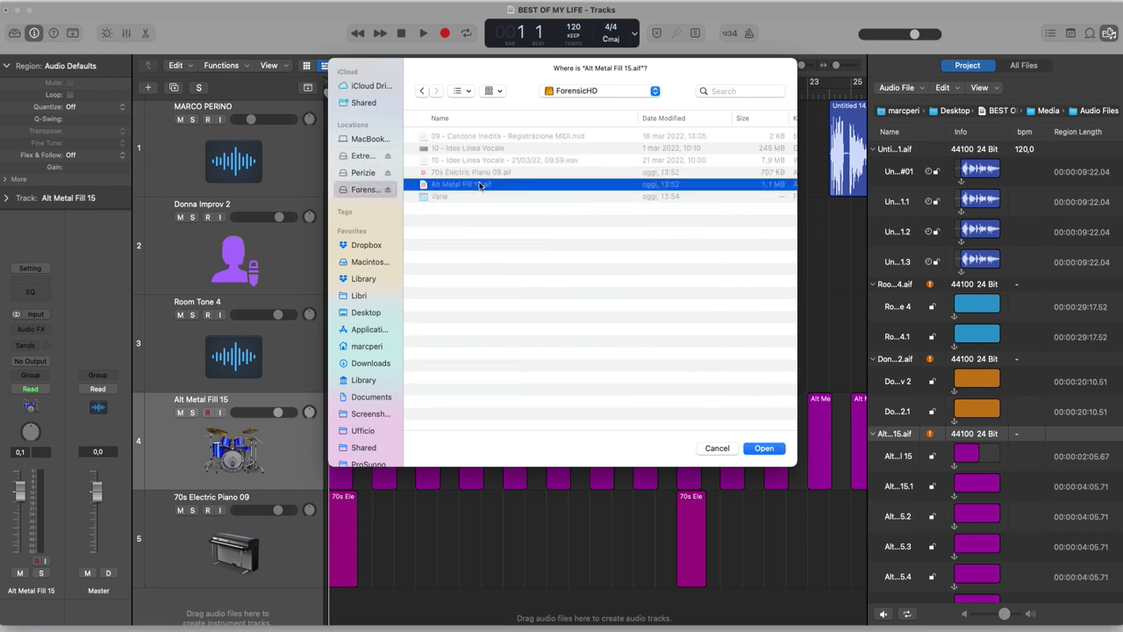
click(764, 448)
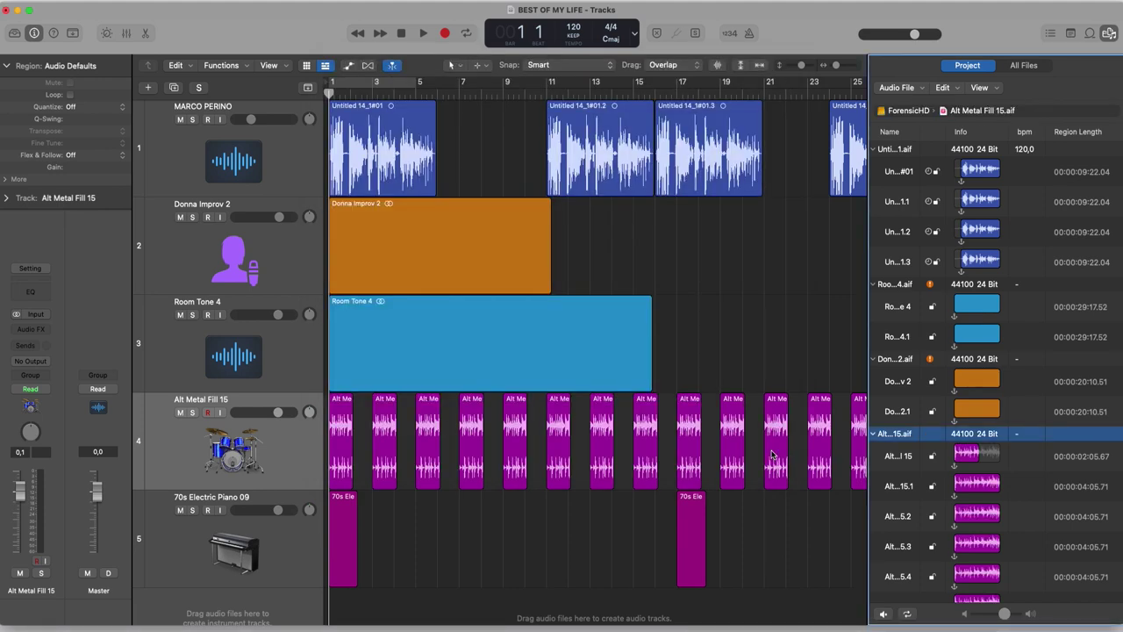
click(267, 267)
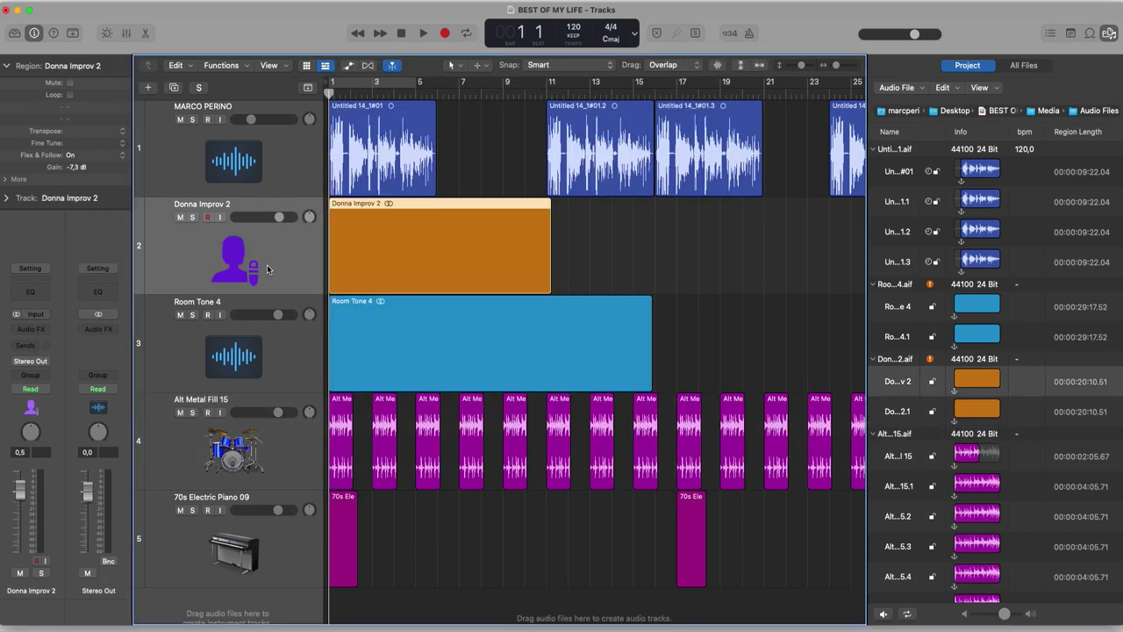
click(929, 359)
click(612, 232)
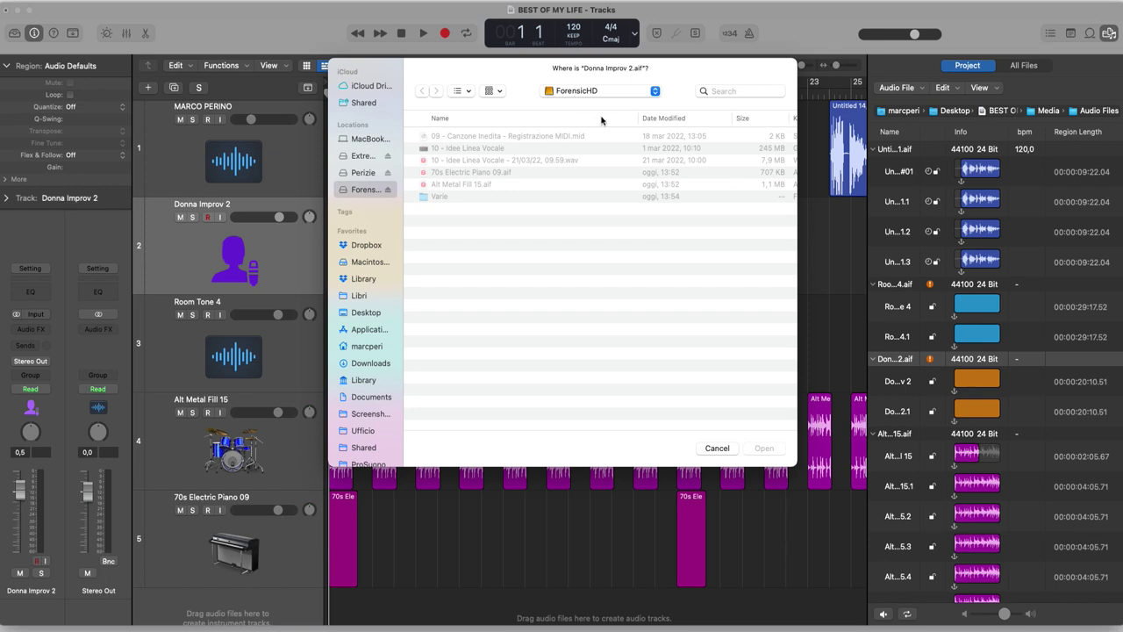
drag(640, 70, 610, 70)
click(690, 449)
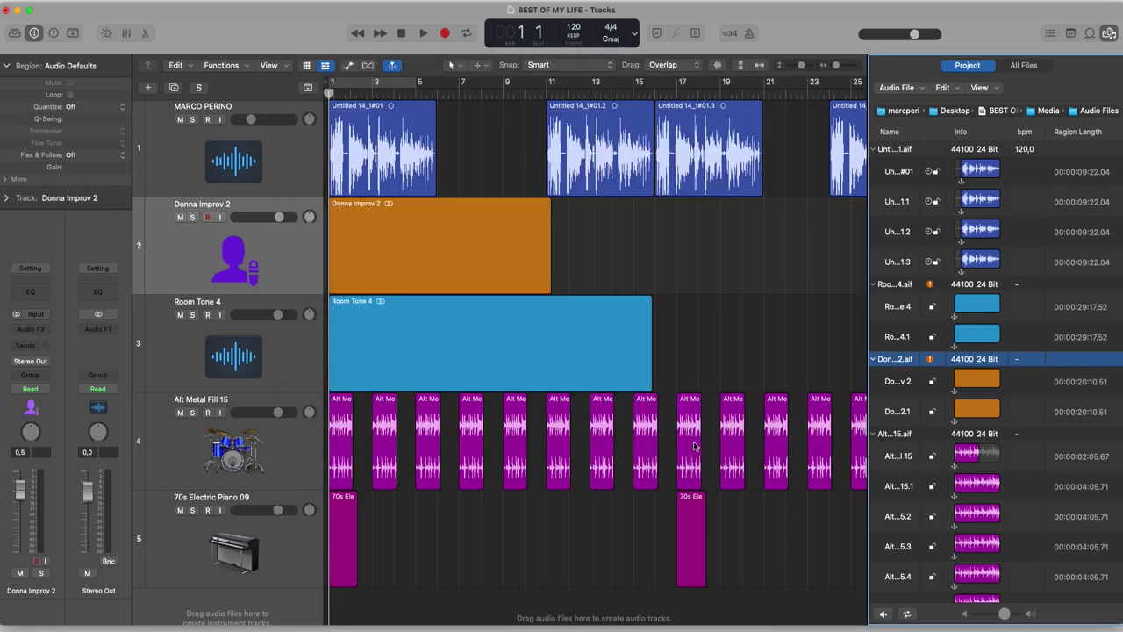
Step: Copy the missing file name Donna Improv 2.aif from the locate prompt, search the Mac for it and relink the audio to the copy in Downloads
click(929, 360)
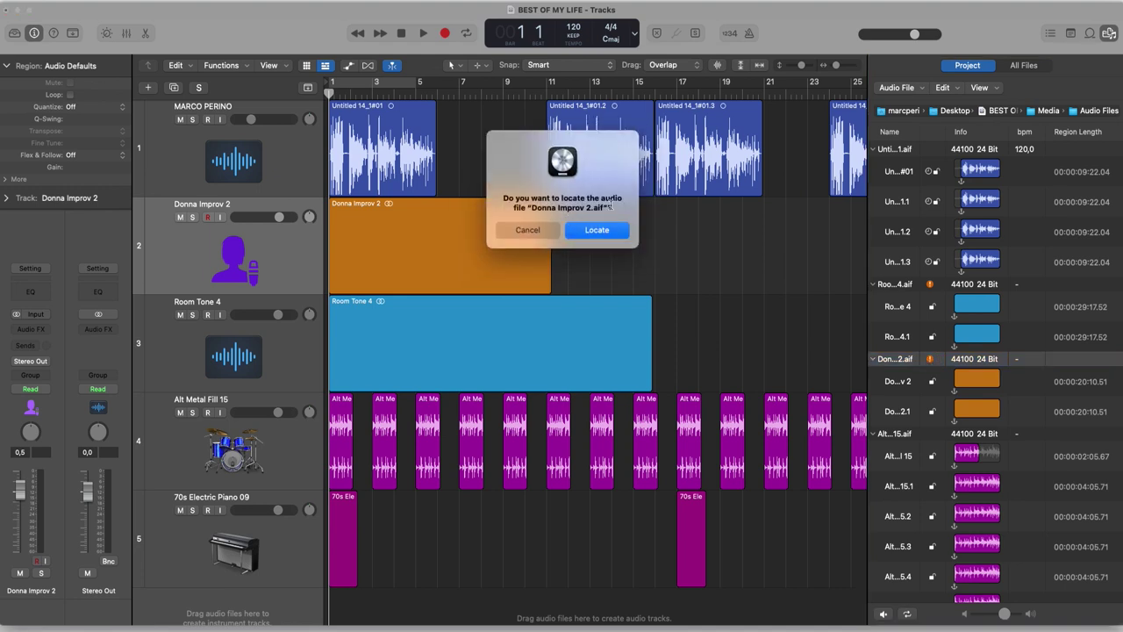
drag(606, 207, 532, 208)
key(super+c)
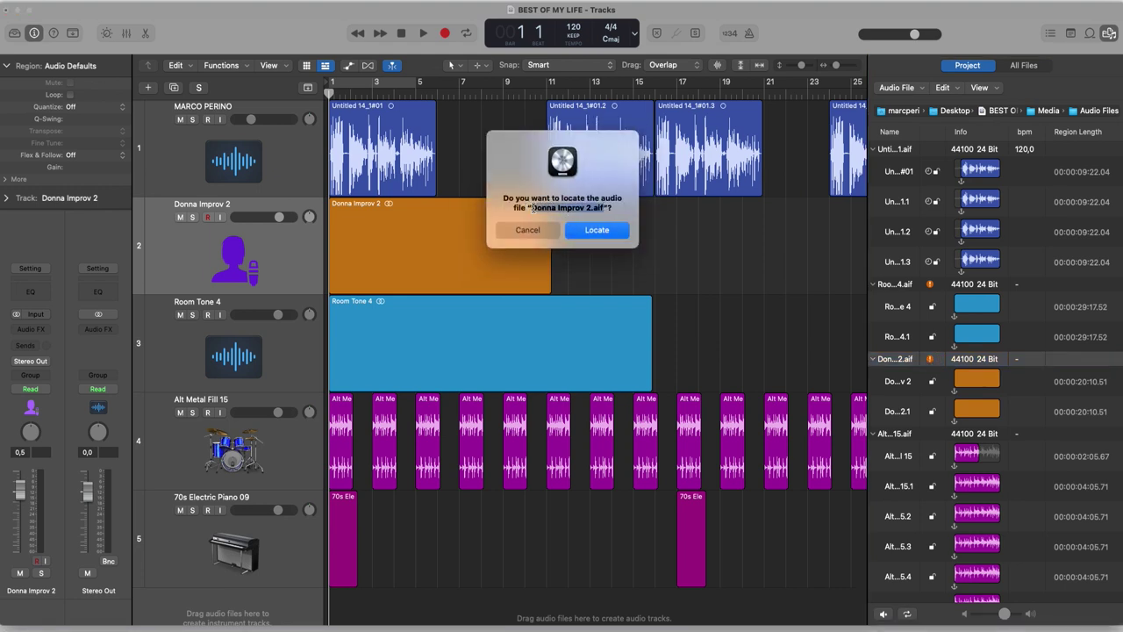
click(609, 235)
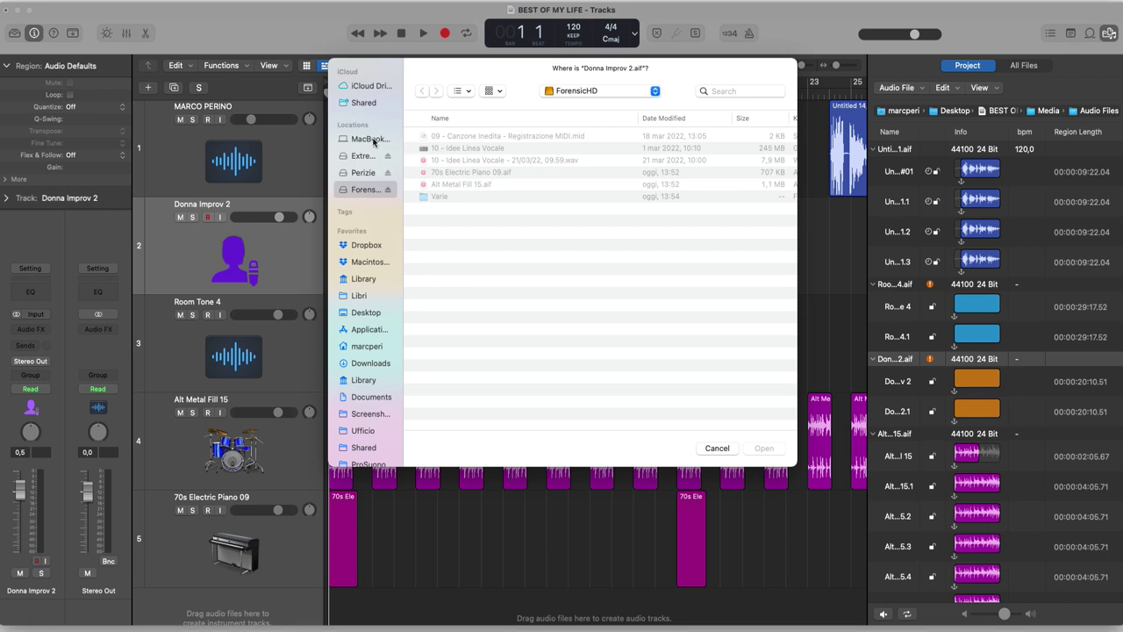
click(369, 261)
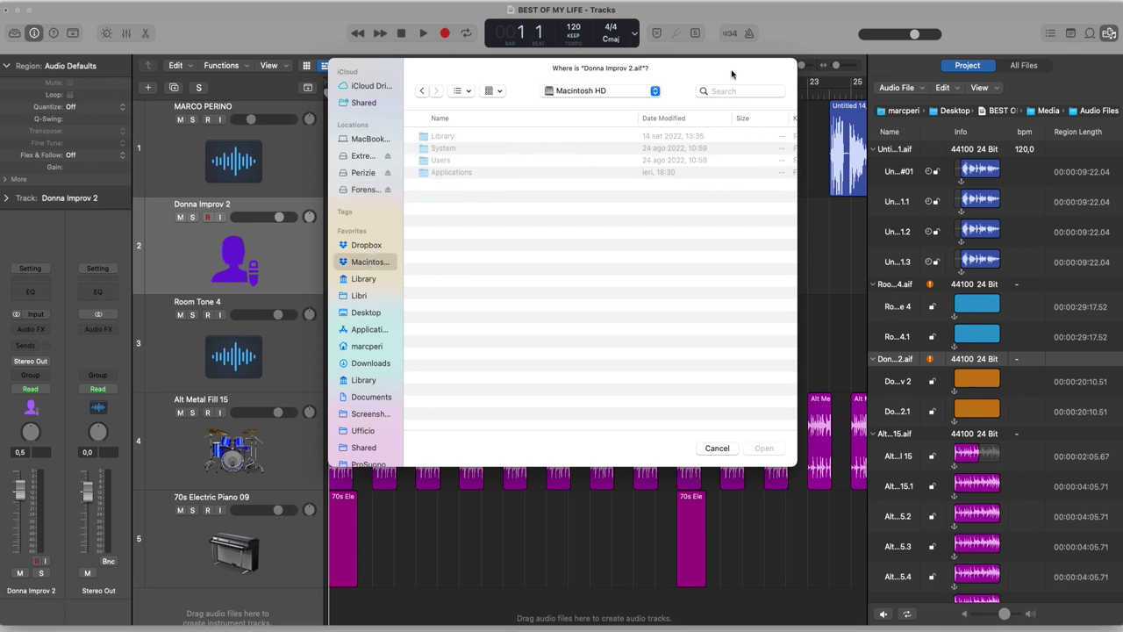
click(750, 91)
key(super+v)
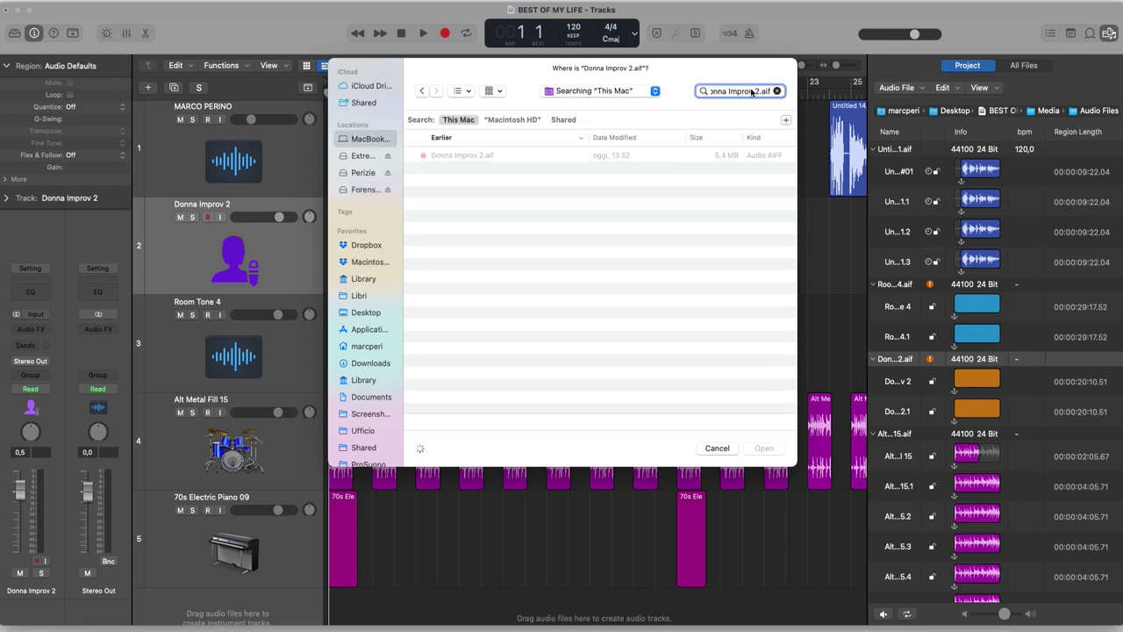
click(466, 155)
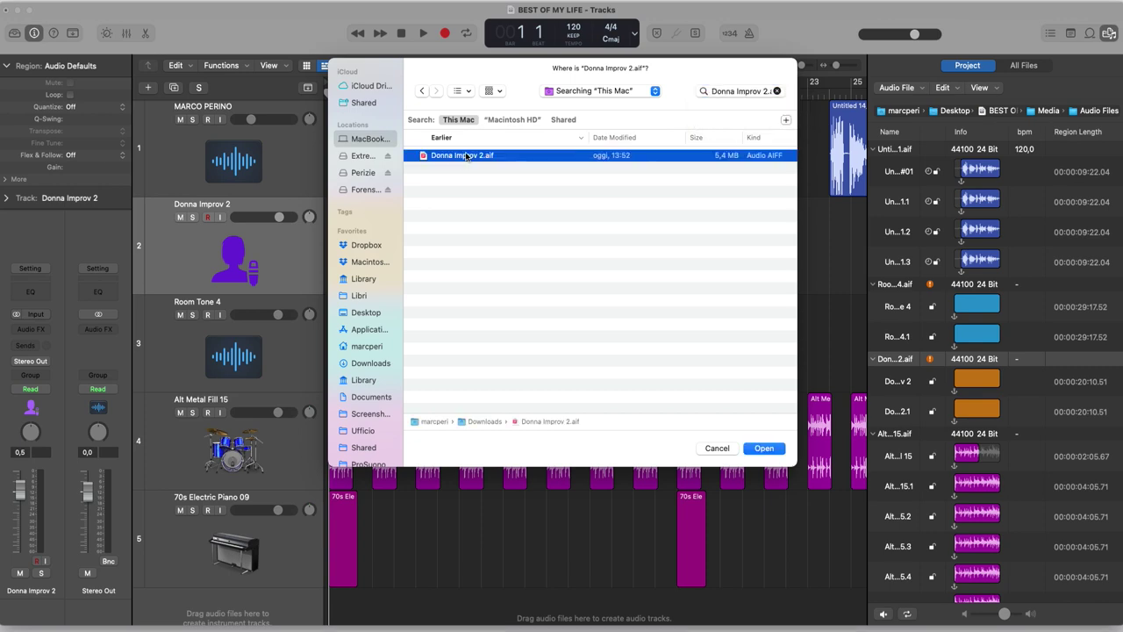
click(764, 448)
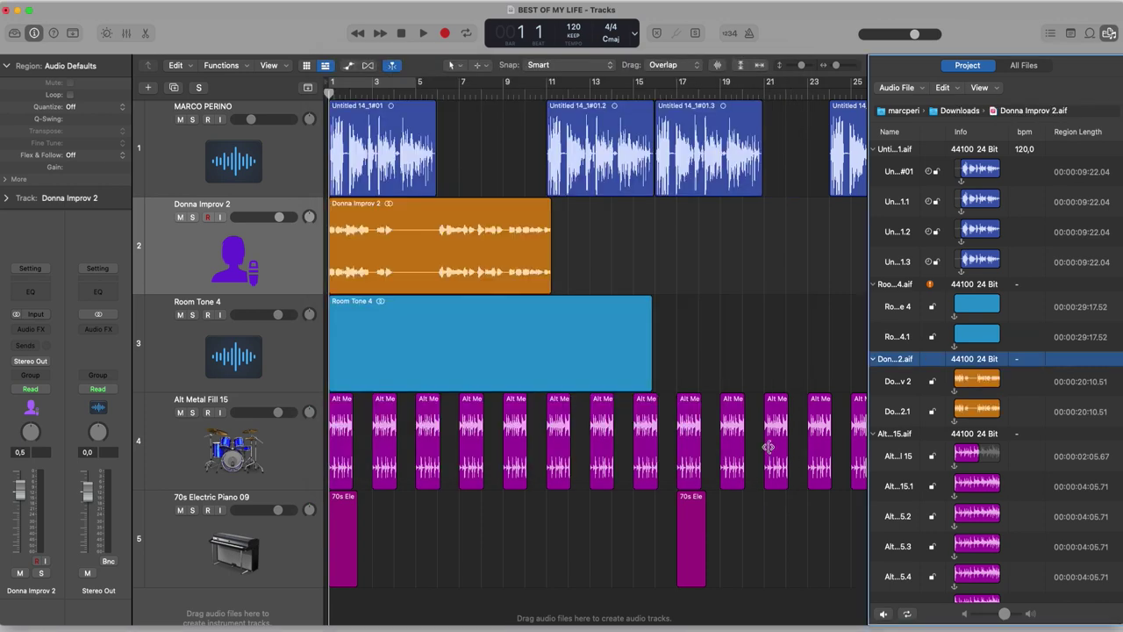
click(296, 326)
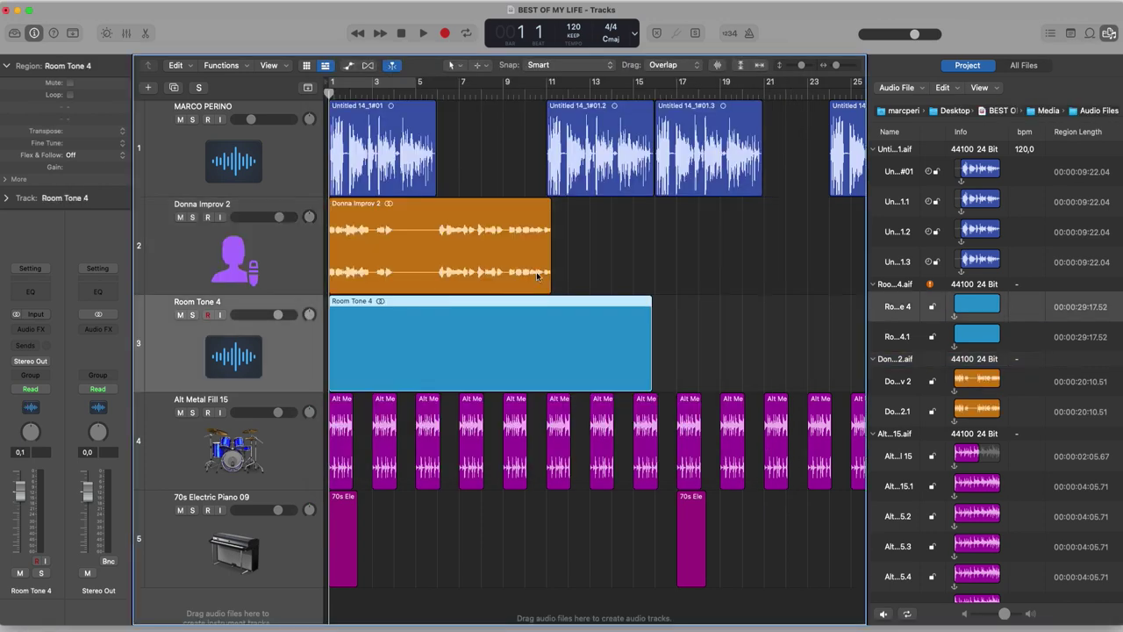
click(931, 285)
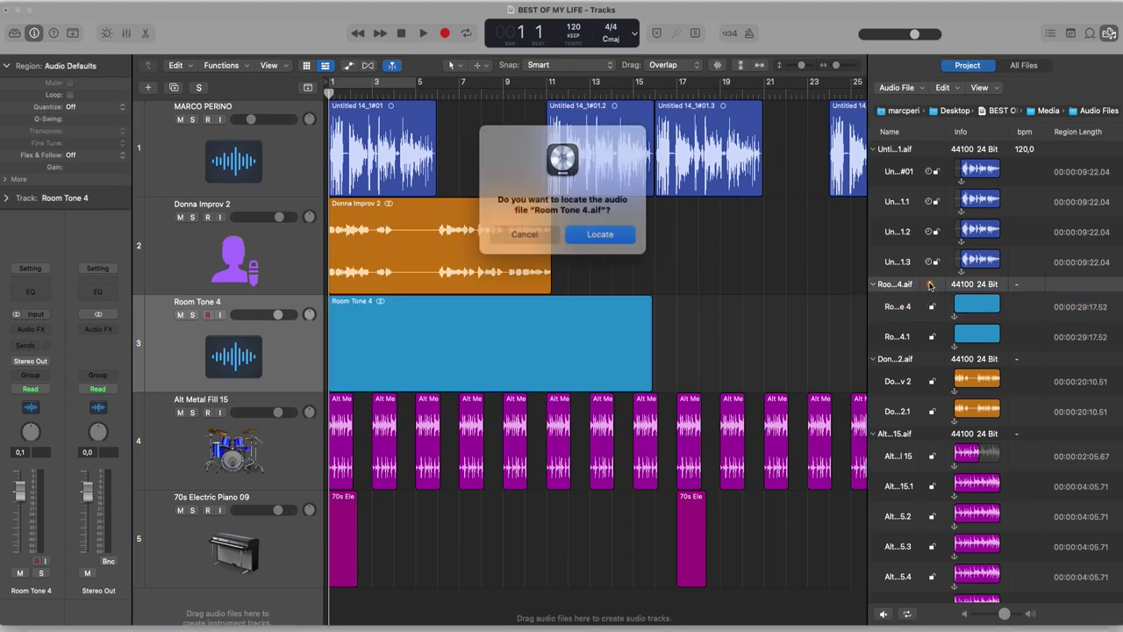
click(584, 232)
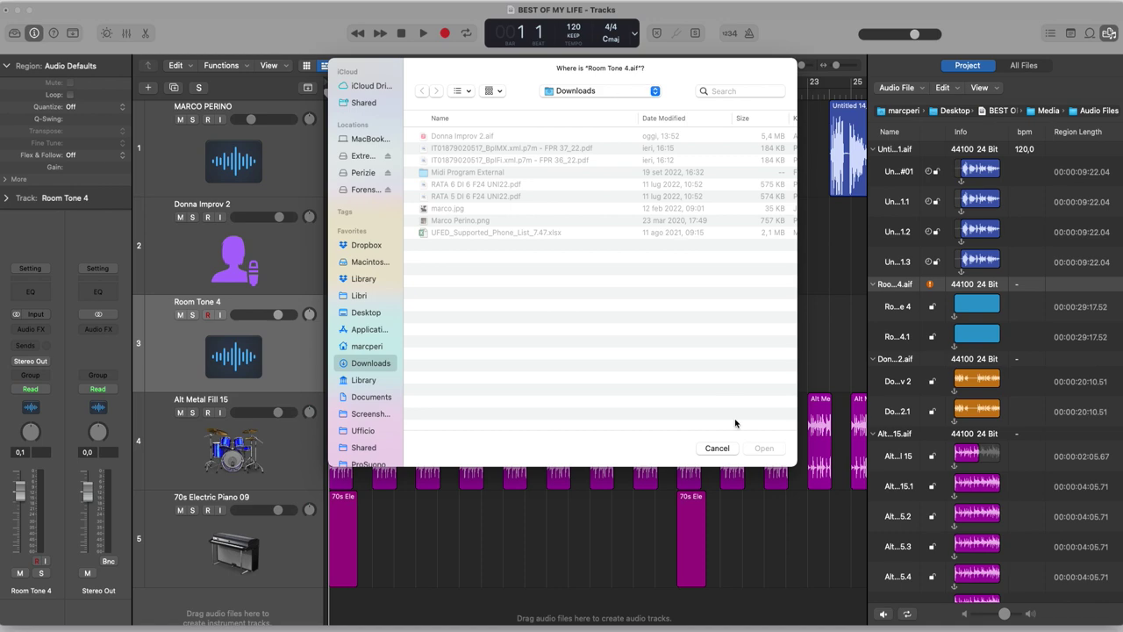
click(717, 447)
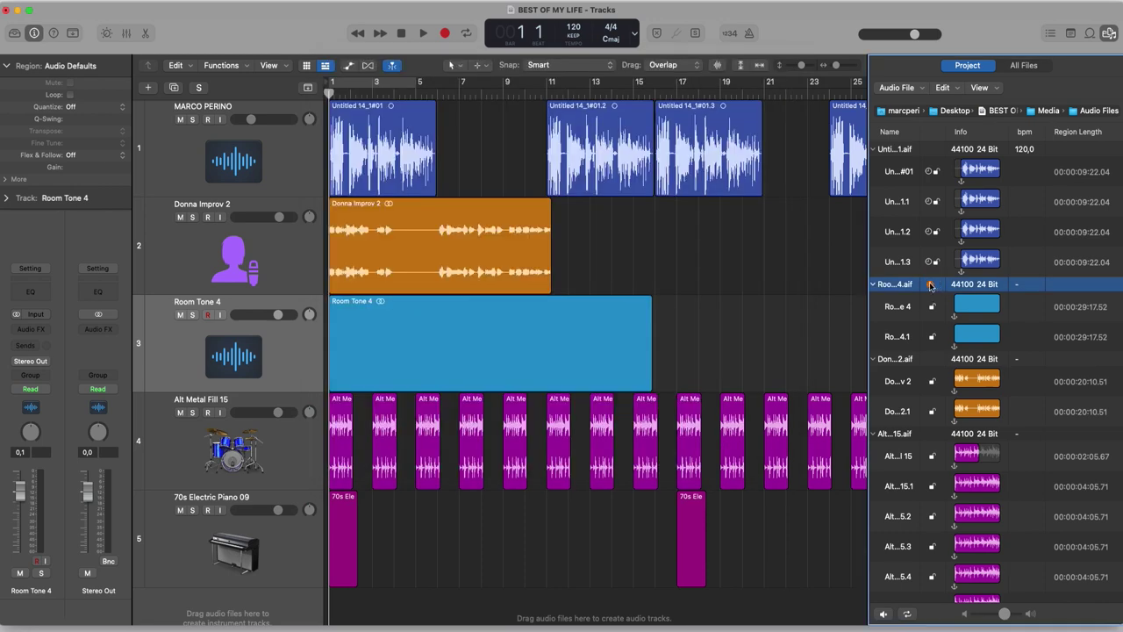
Step: Copy the missing file name Room Tone 4.aif from the locate prompt, search the Mac for it and relink the audio to the matching file
click(931, 284)
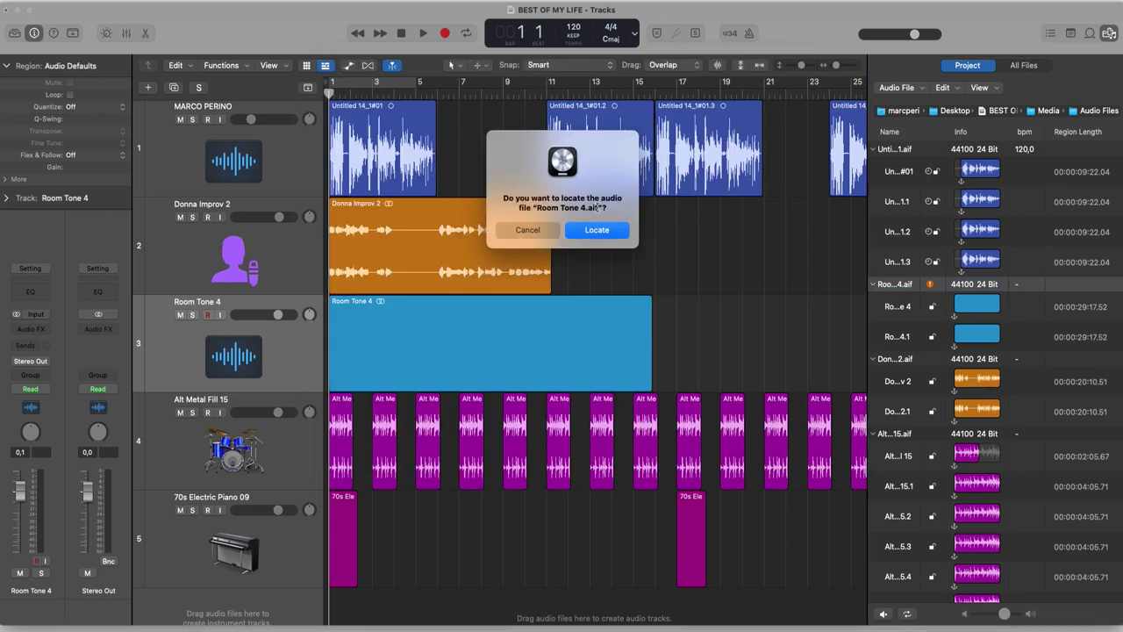
drag(597, 208, 537, 208)
key(super+c)
click(610, 230)
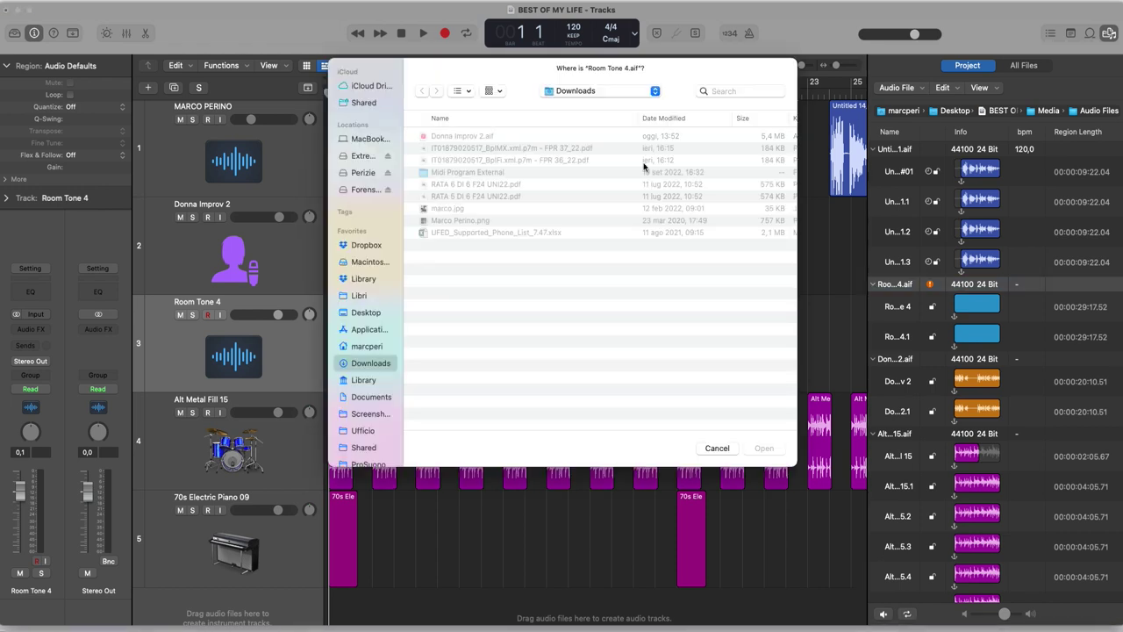
click(727, 91)
key(super+v)
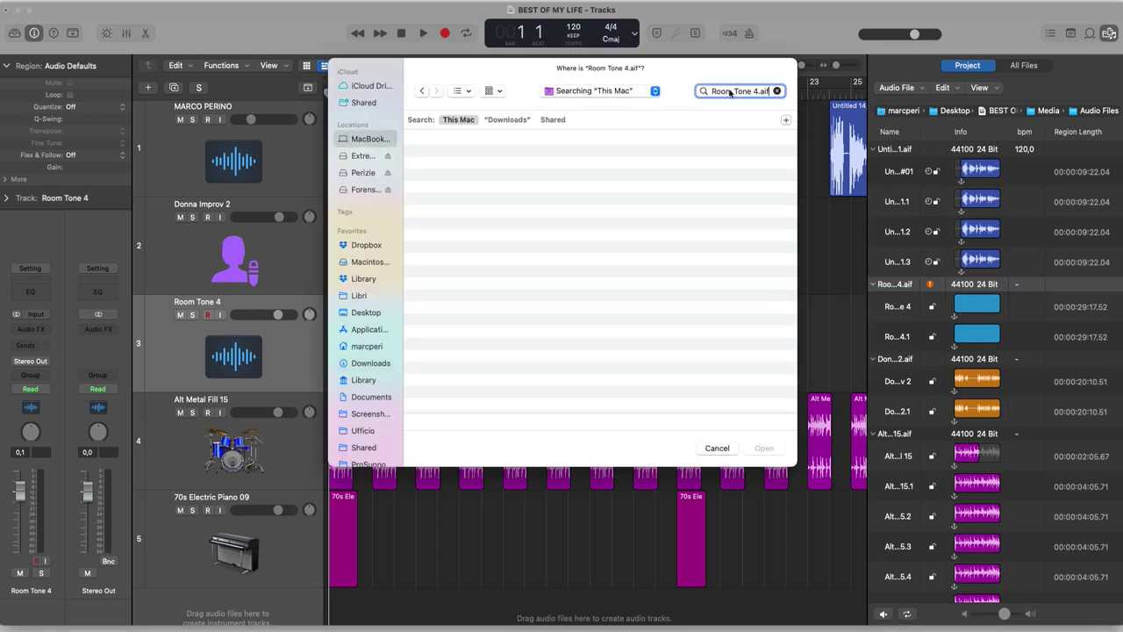
click(455, 156)
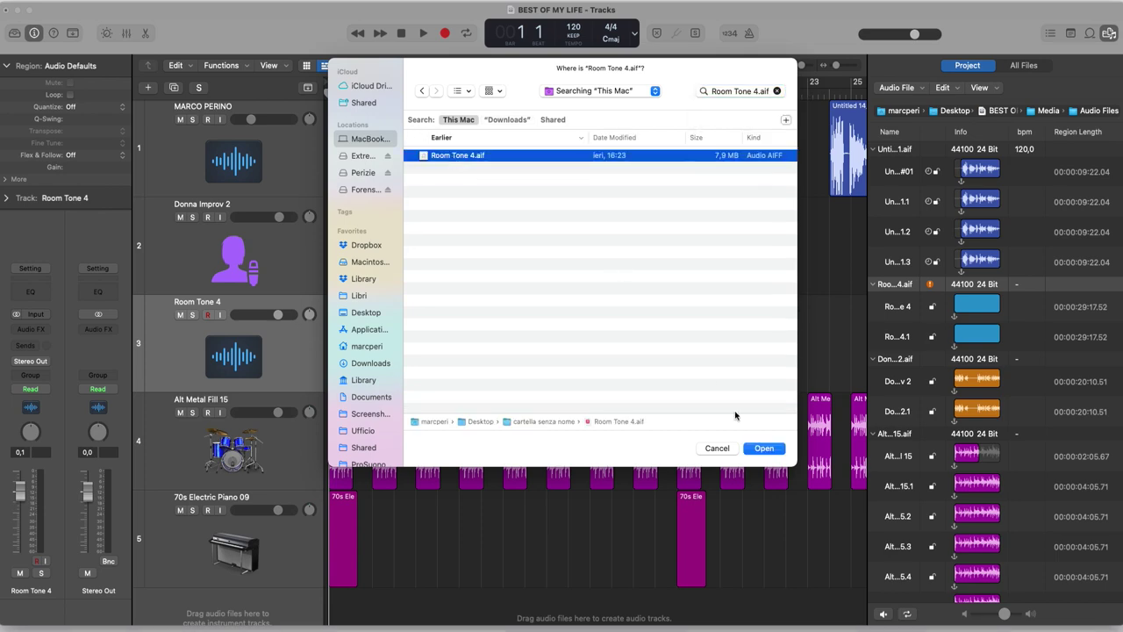
click(764, 448)
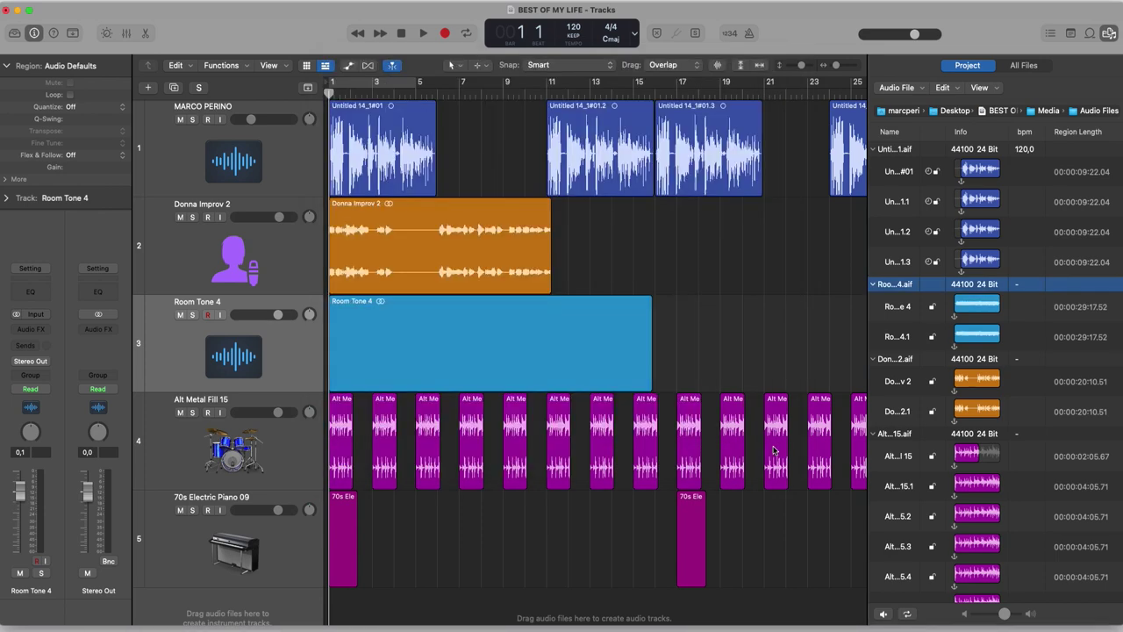
Step: Select the electric piano track's regions, start locating their missing audio file and copy the name 70s Electric Piano 09.aif
click(305, 537)
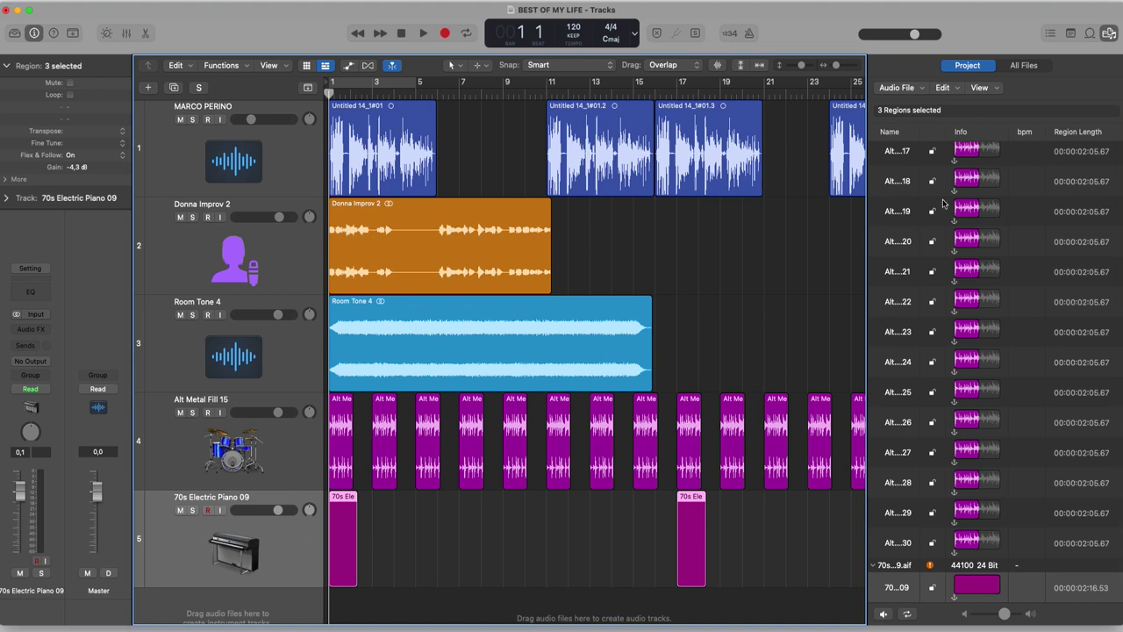
click(929, 565)
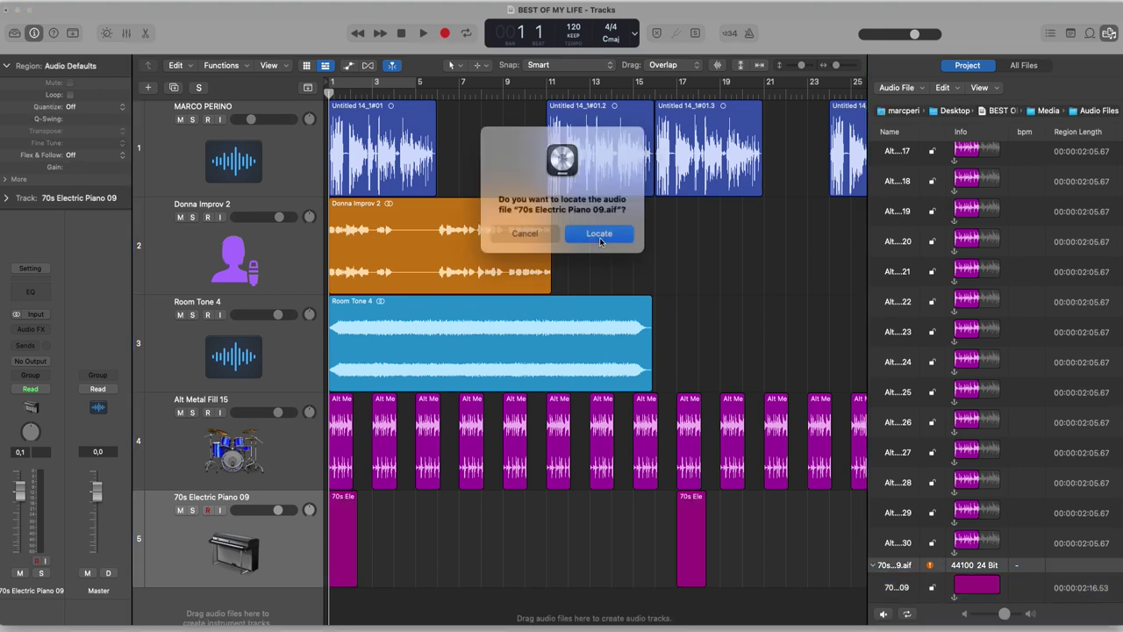
drag(617, 208, 523, 208)
key(super+c)
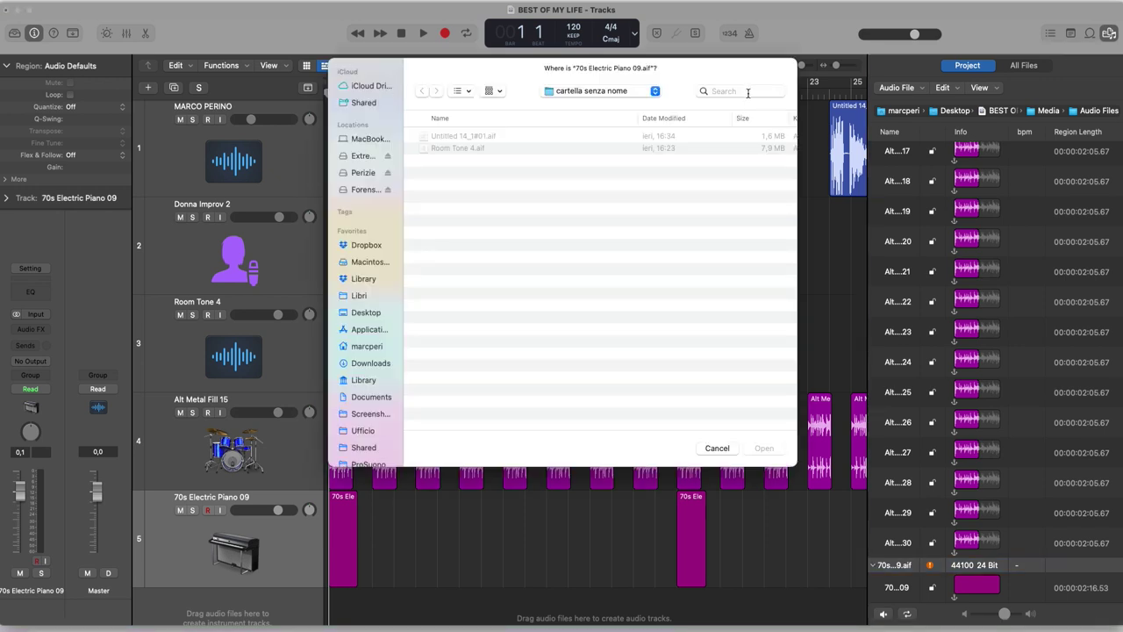
Step: Search the whole Mac for 70s Electric Piano 09.aif, relink the missing audio to the matching file and close the project audio browser
click(748, 90)
key(super+v)
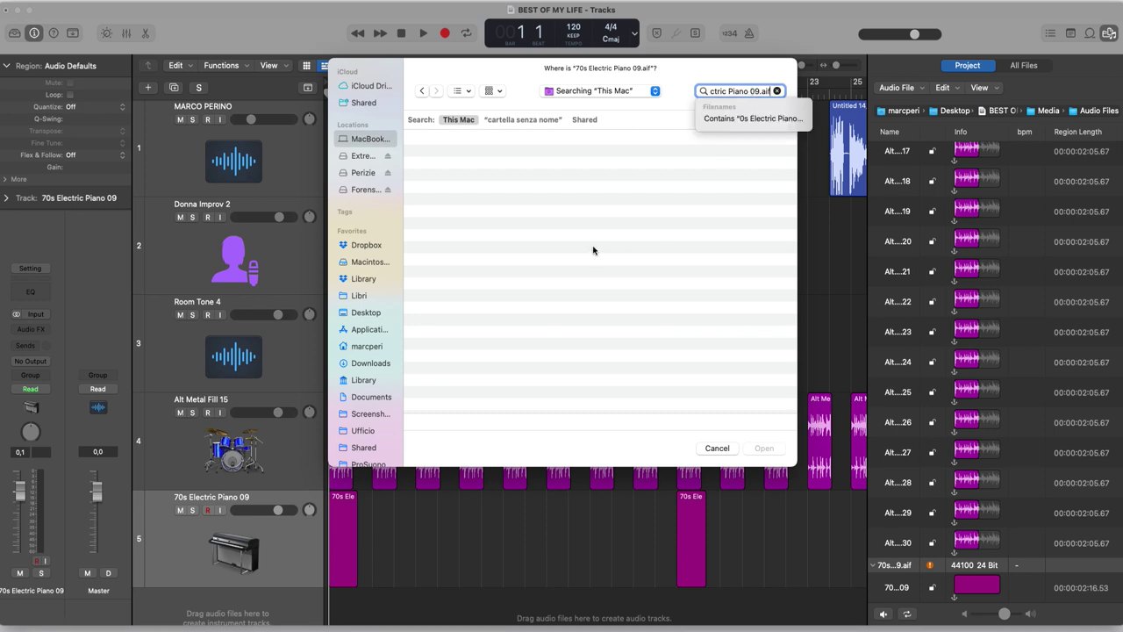
key(Return)
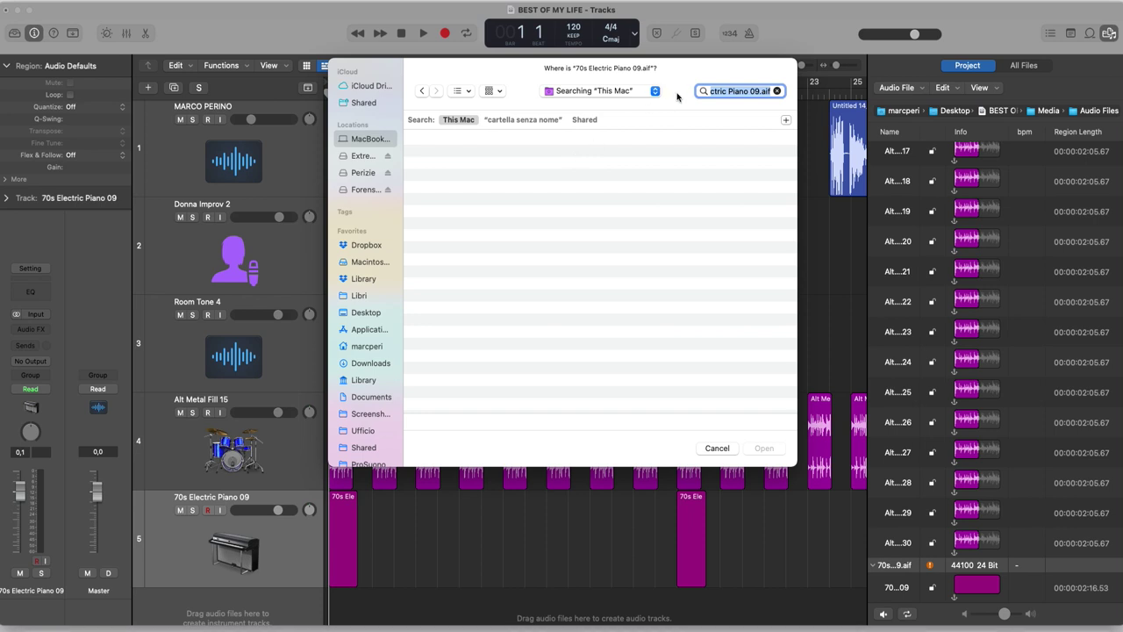
click(716, 91)
drag(715, 91, 666, 93)
click(713, 91)
key(Return)
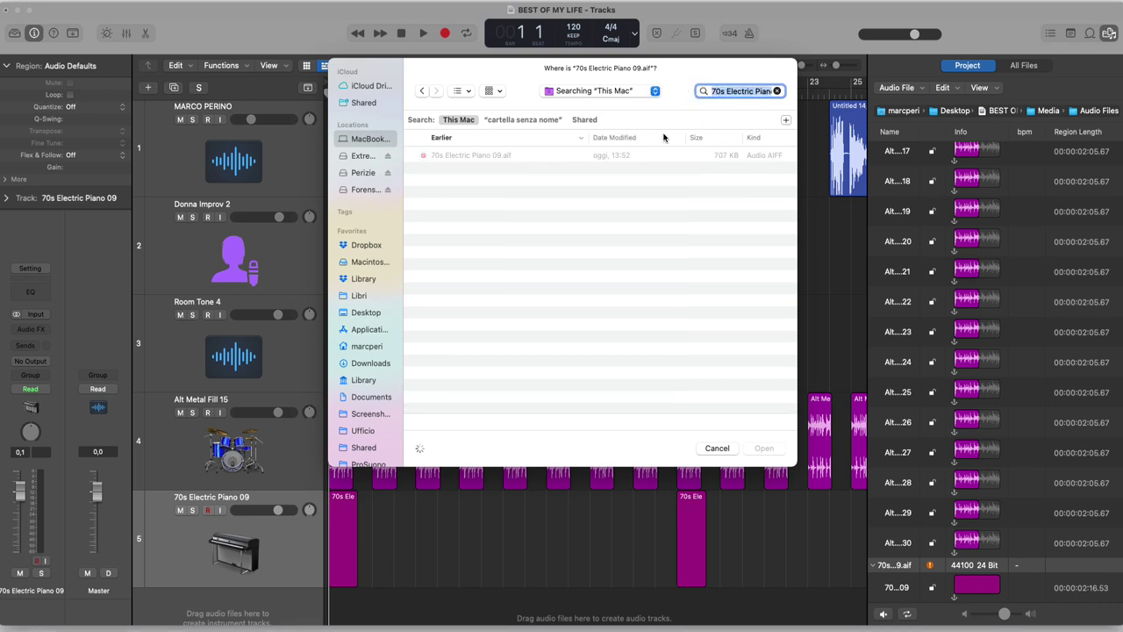
click(489, 156)
click(765, 448)
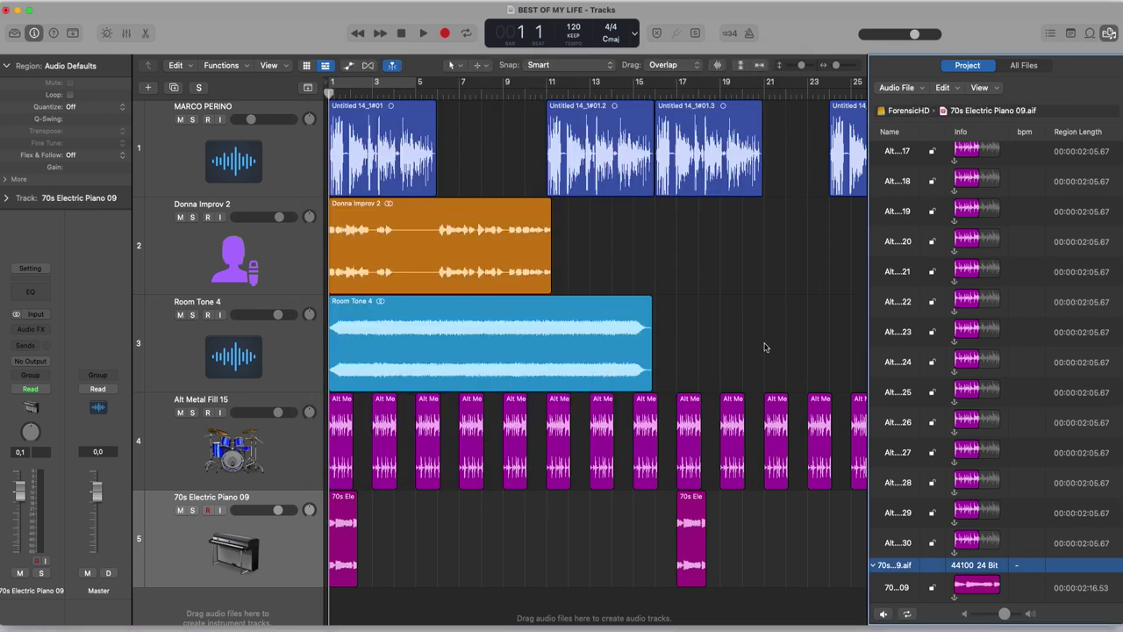
click(1109, 37)
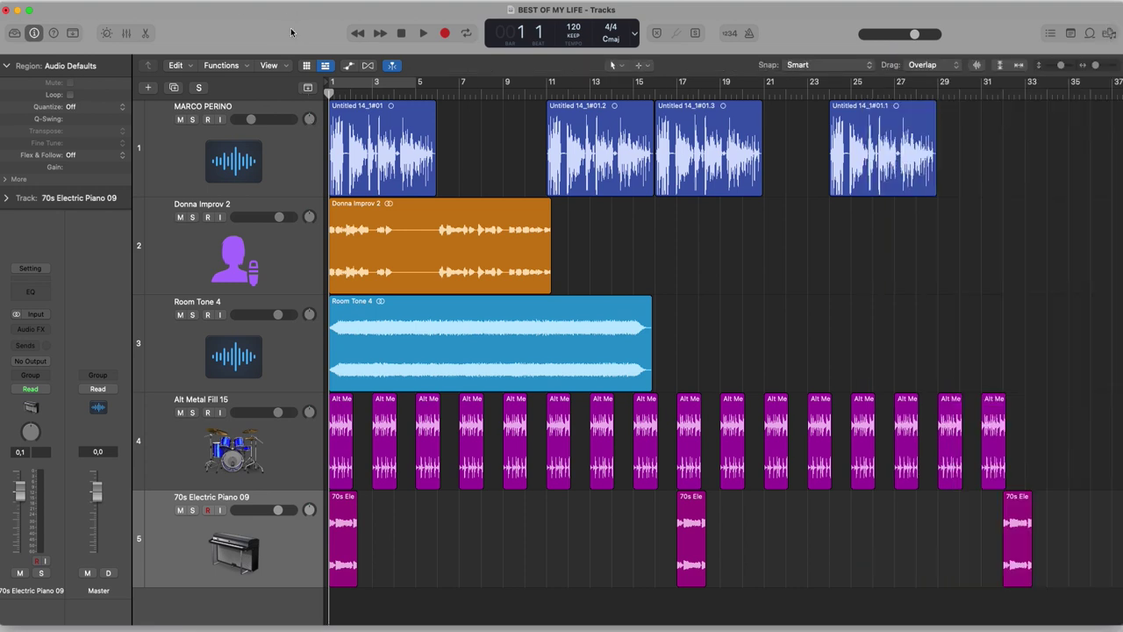
Step: In the project's asset settings, enable copying audio, Sampler, Alchemy, Ultrabeat, Space Designer, movie and Apple Sound Library content into the project
click(86, 0)
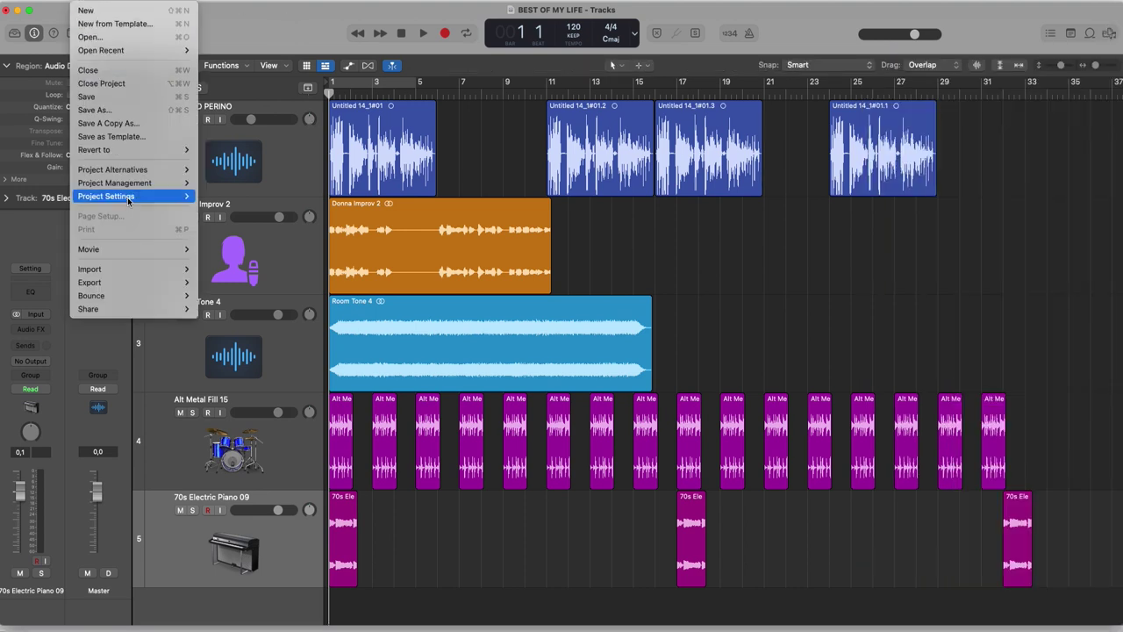
mouse_move(127, 197)
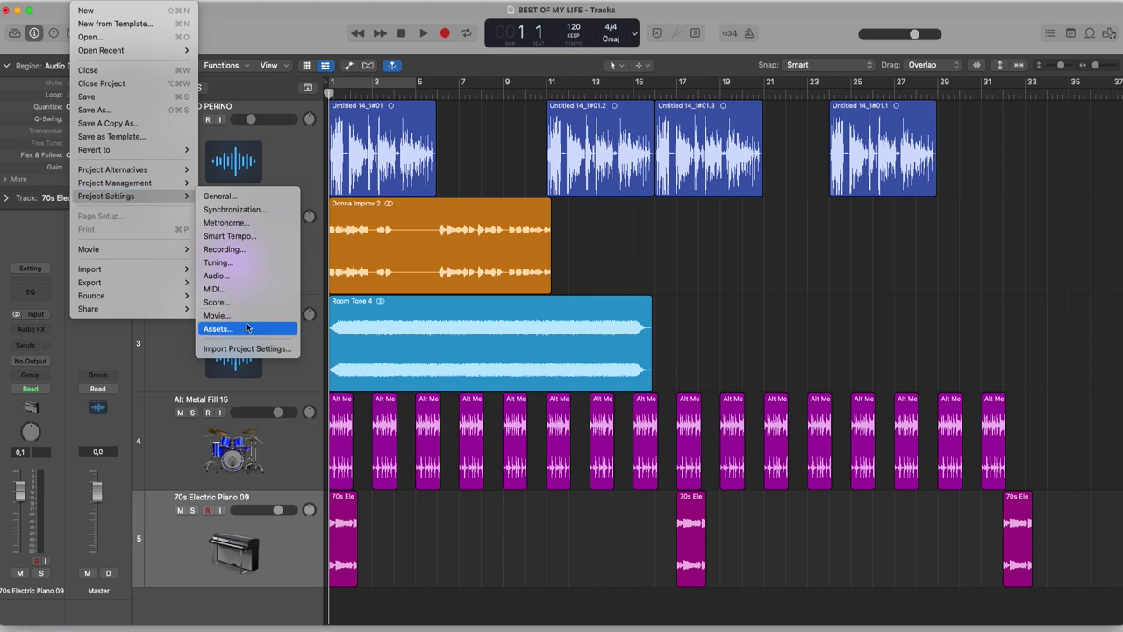
click(267, 331)
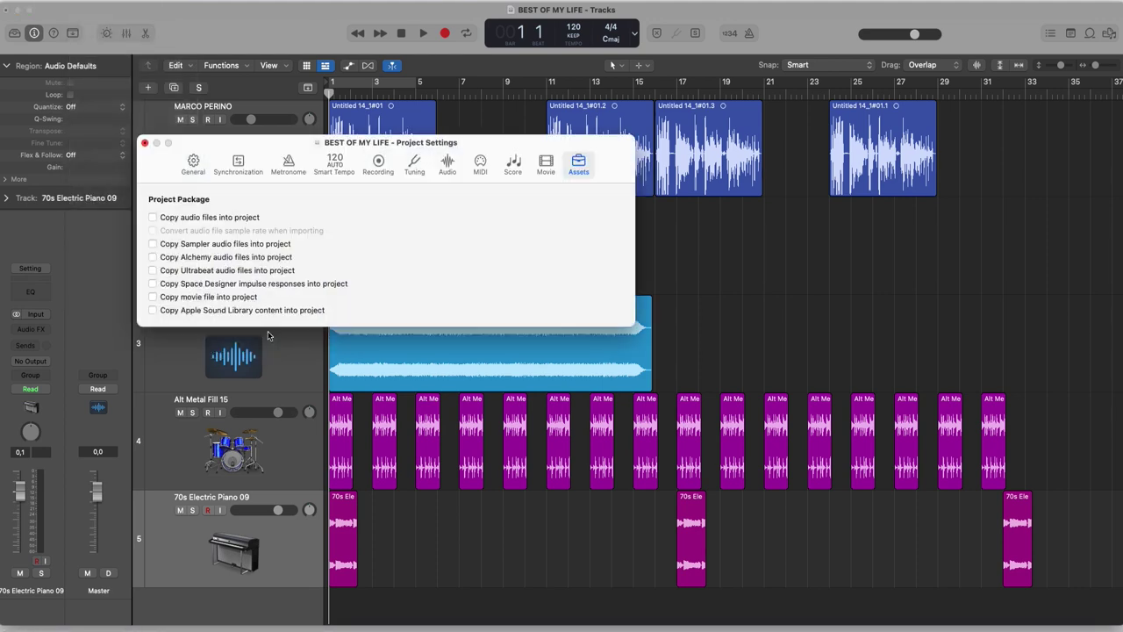
click(153, 216)
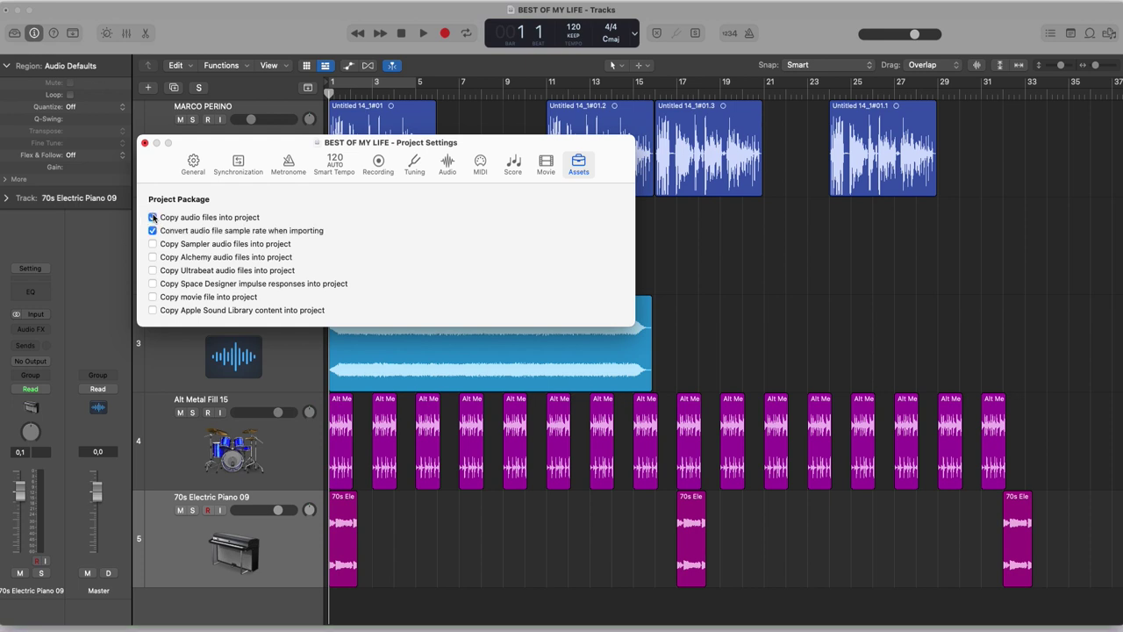
click(153, 257)
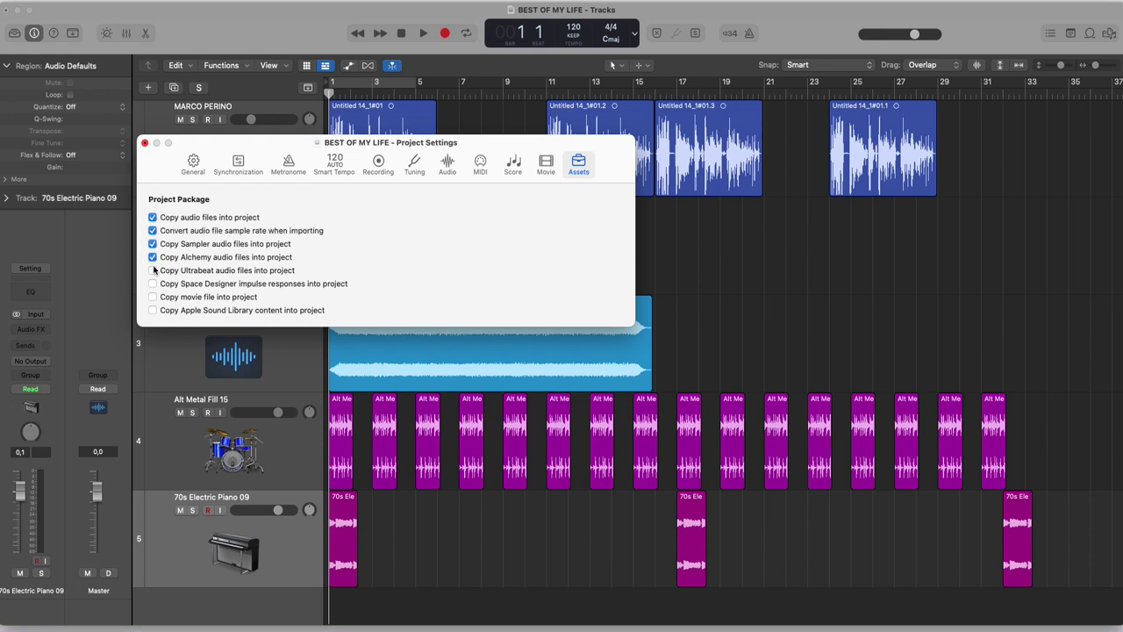
click(153, 270)
click(153, 283)
click(153, 297)
click(153, 310)
click(145, 142)
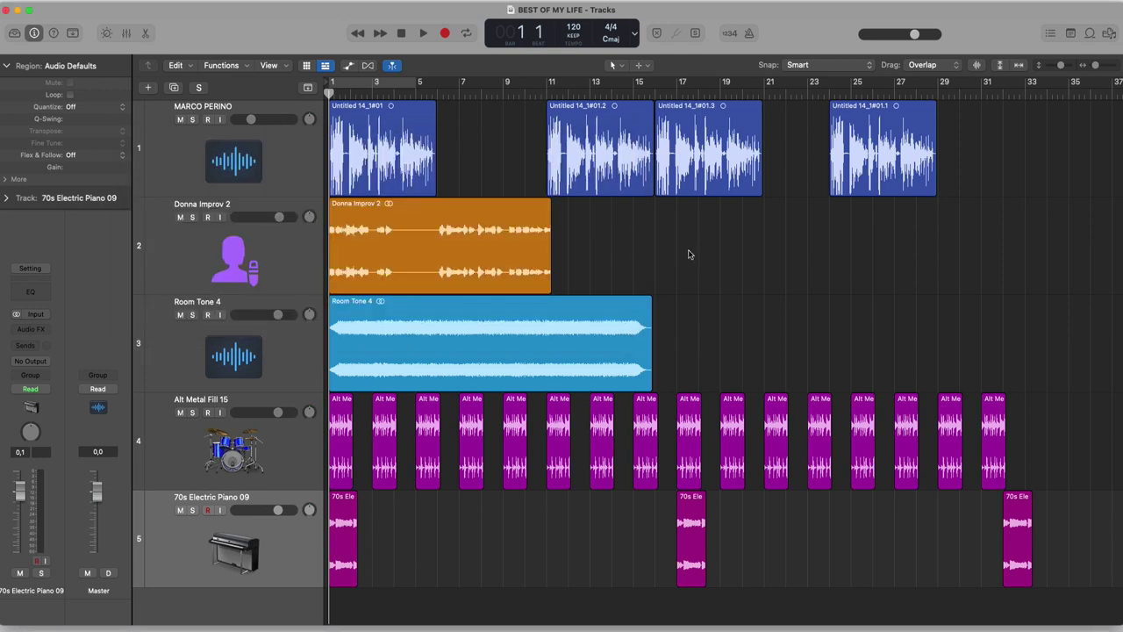
Step: Quit Logic Pro and move the BEST OF MY LIFE project file to another spot on the desktop
click(35, 1)
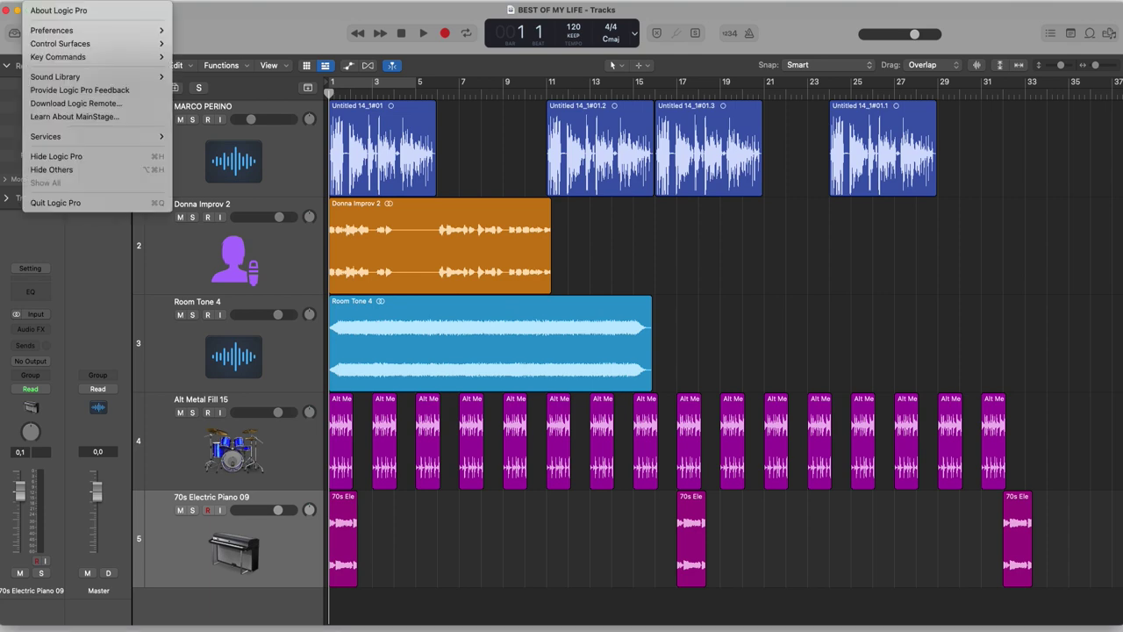
click(92, 201)
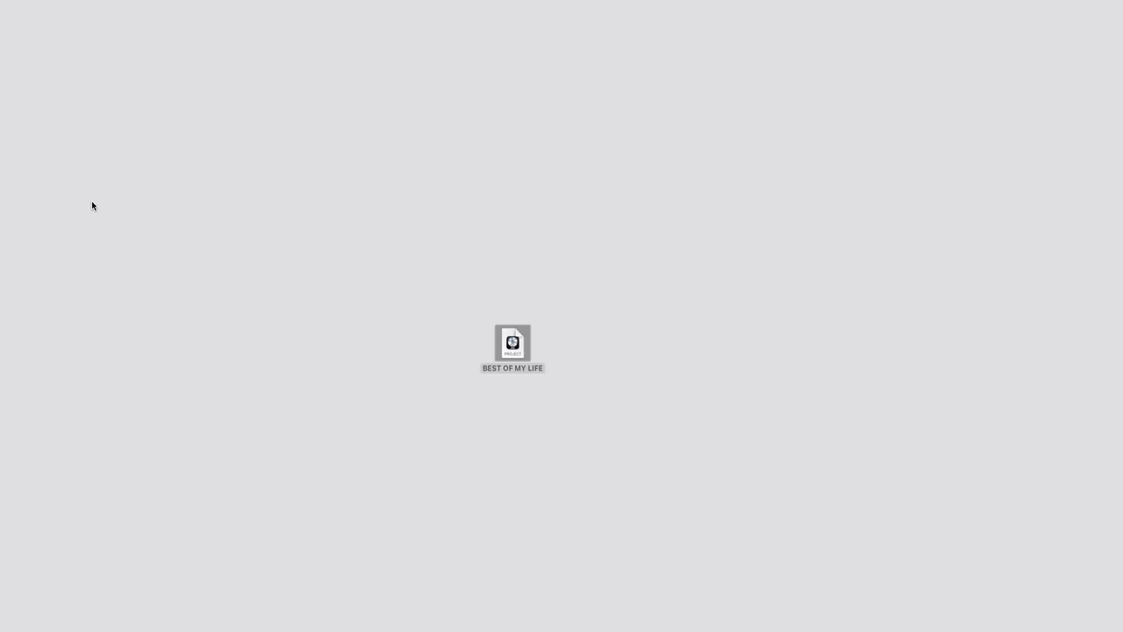
click(568, 248)
drag(518, 348, 377, 291)
click(505, 267)
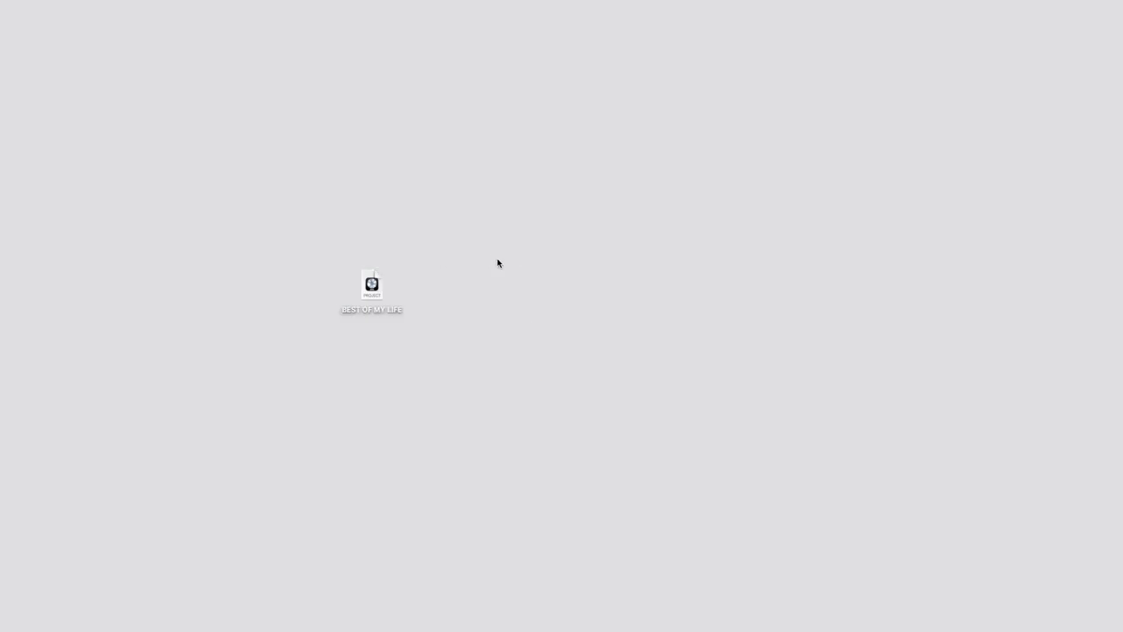
Step: Review the file actions available for the BEST OF MY LIFE project on the desktop and dismiss them
right_click(375, 280)
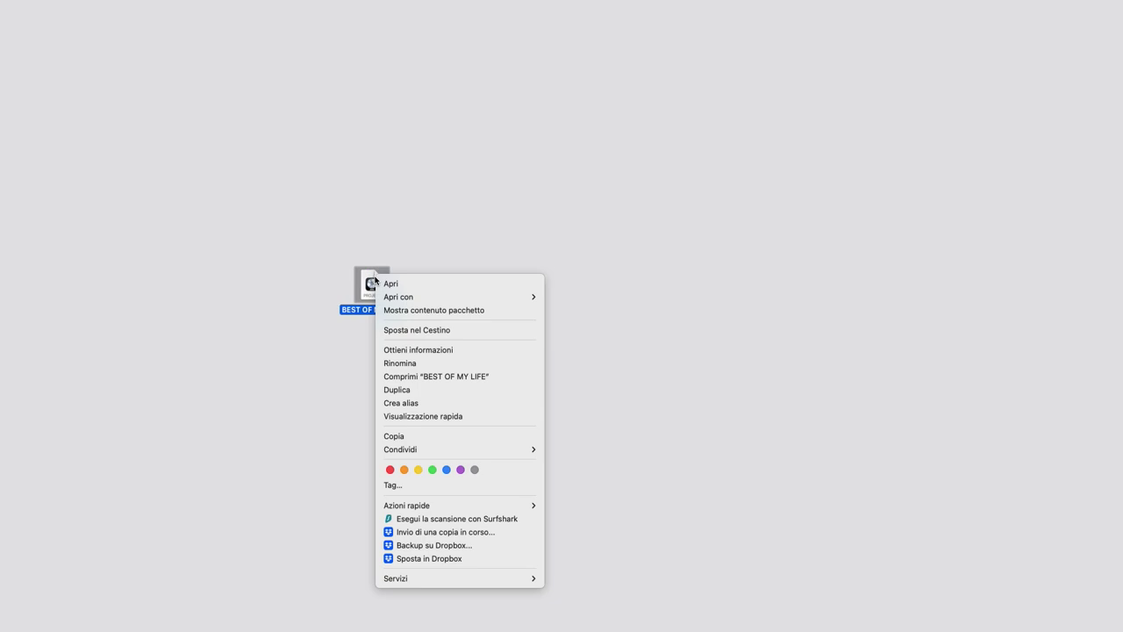
click(506, 217)
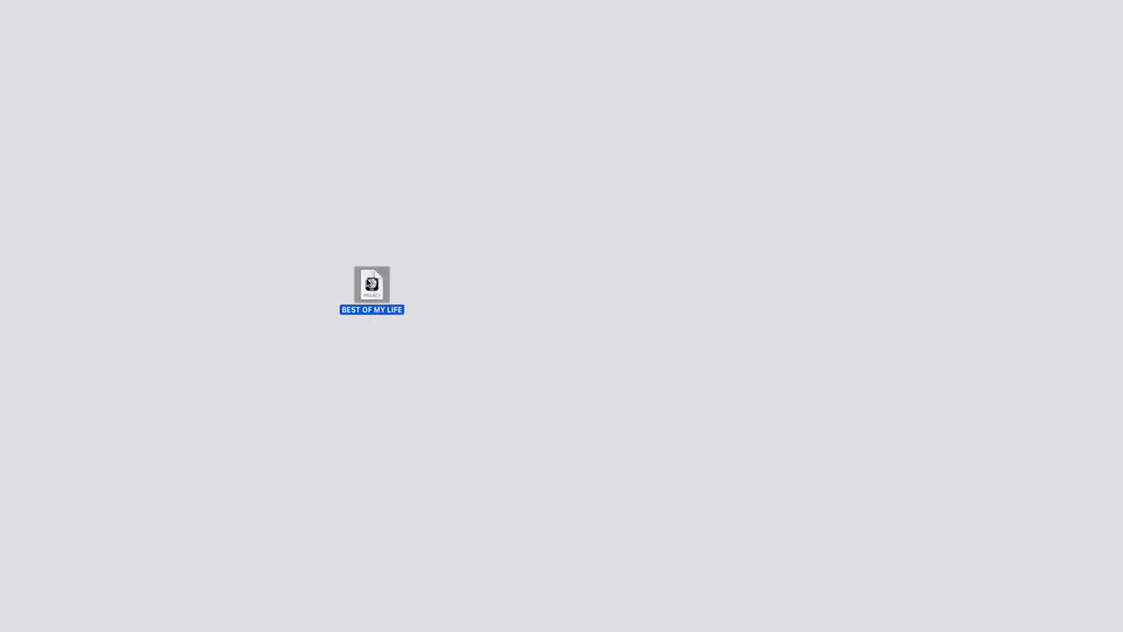
Step: Show the package contents of the BEST OF MY LIFE project, inspect the Audio Files folder inside Media and close the window
right_click(367, 283)
click(420, 315)
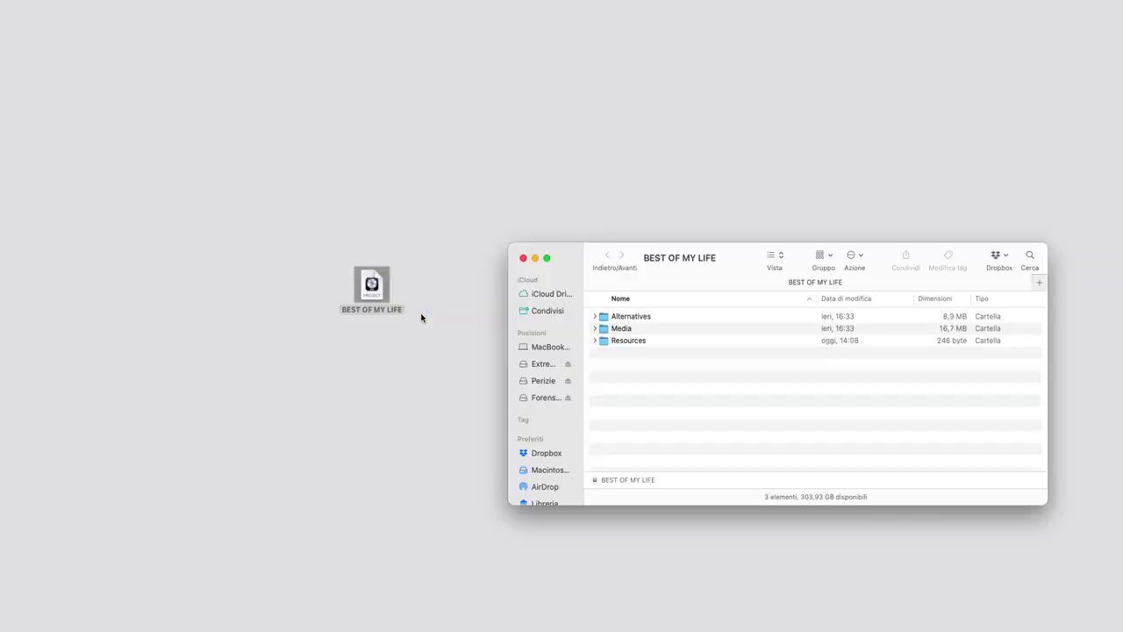
click(595, 329)
click(604, 341)
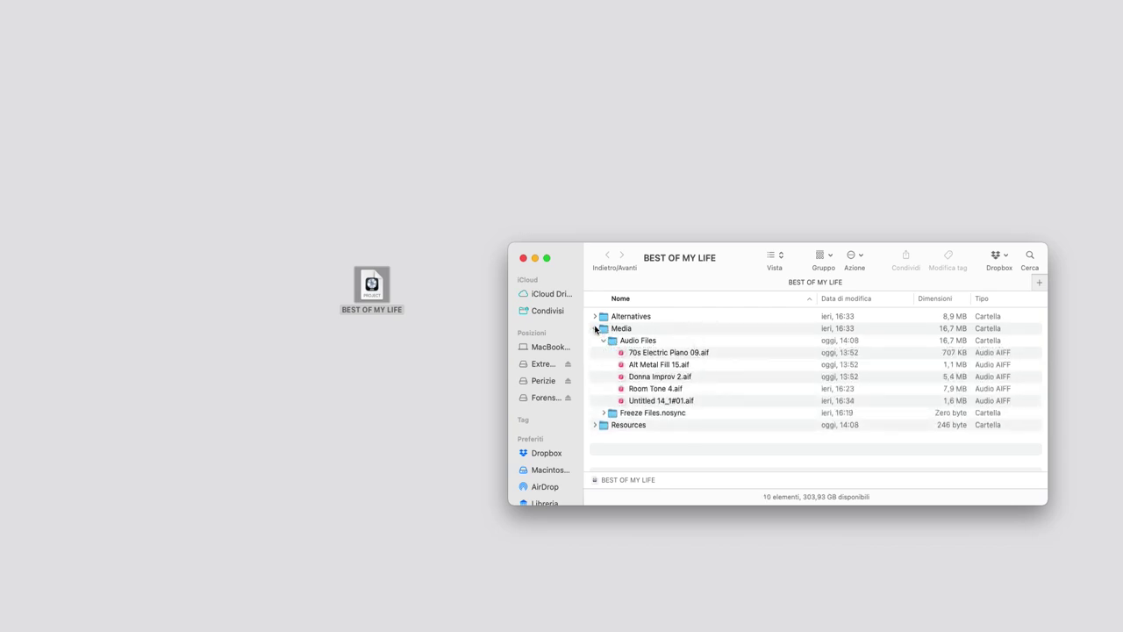
click(594, 328)
click(523, 258)
click(497, 195)
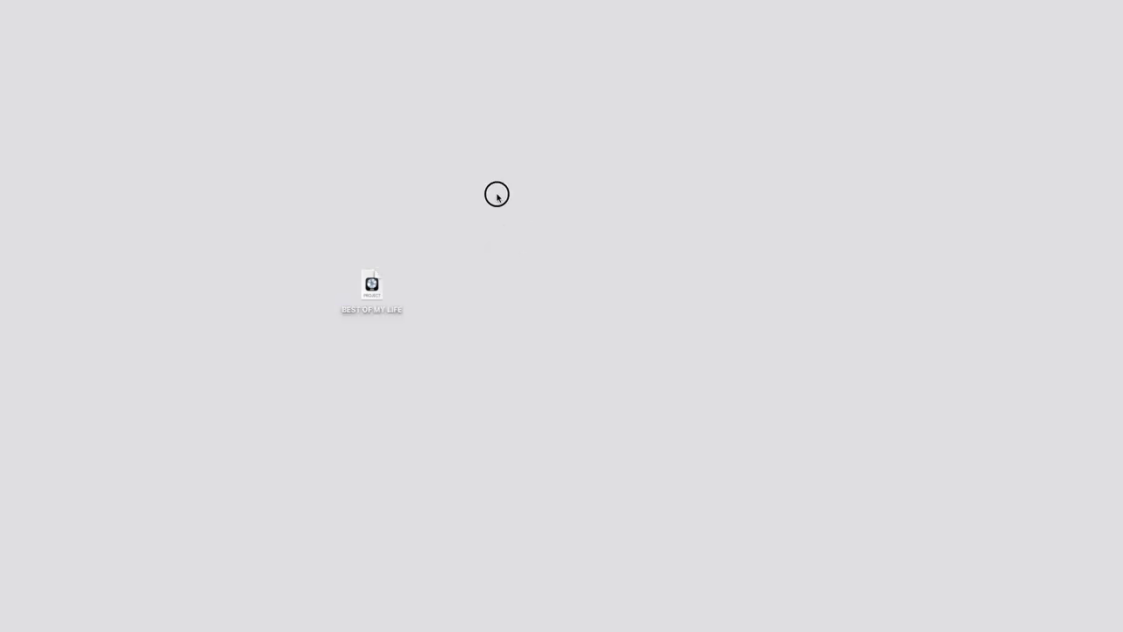
Step: Open the BEST OF MY LIFE project in Logic Pro to check its audio regions and close it again
click(380, 281)
double_click(380, 281)
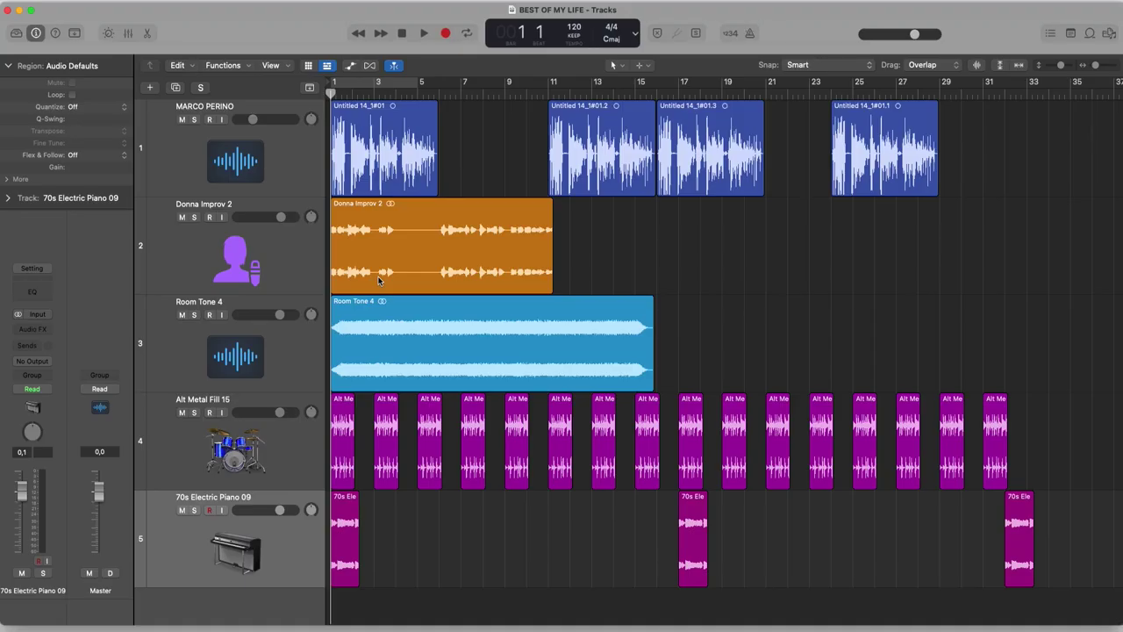
click(9, 11)
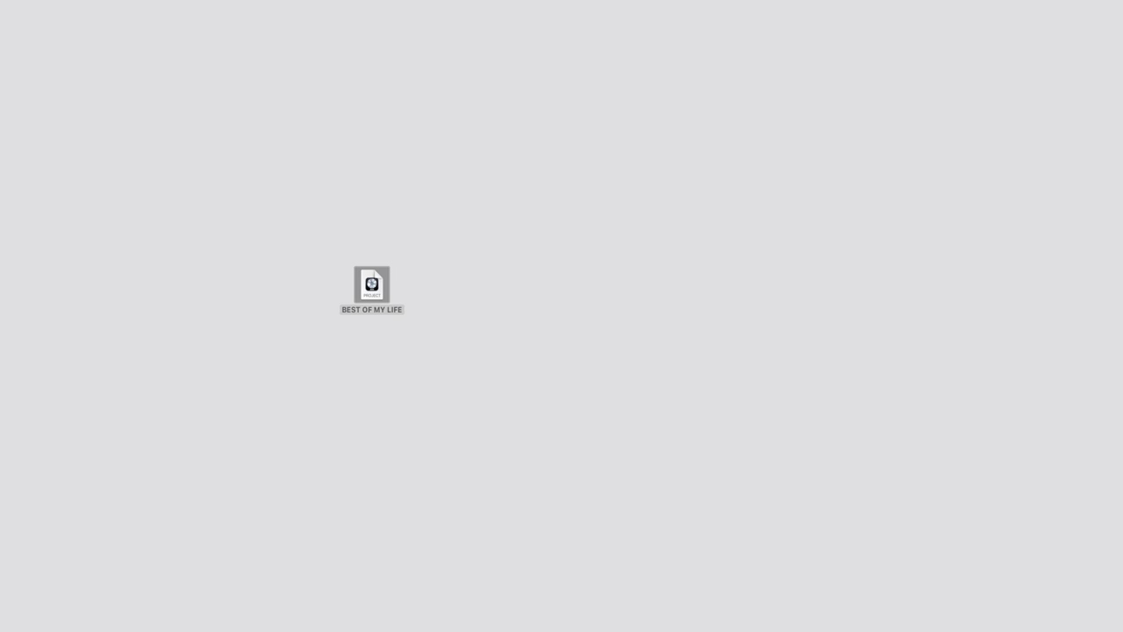
Step: Move all five AIFF files from the project package's Media > Audio Files folder to the desktop and close the package window
right_click(384, 273)
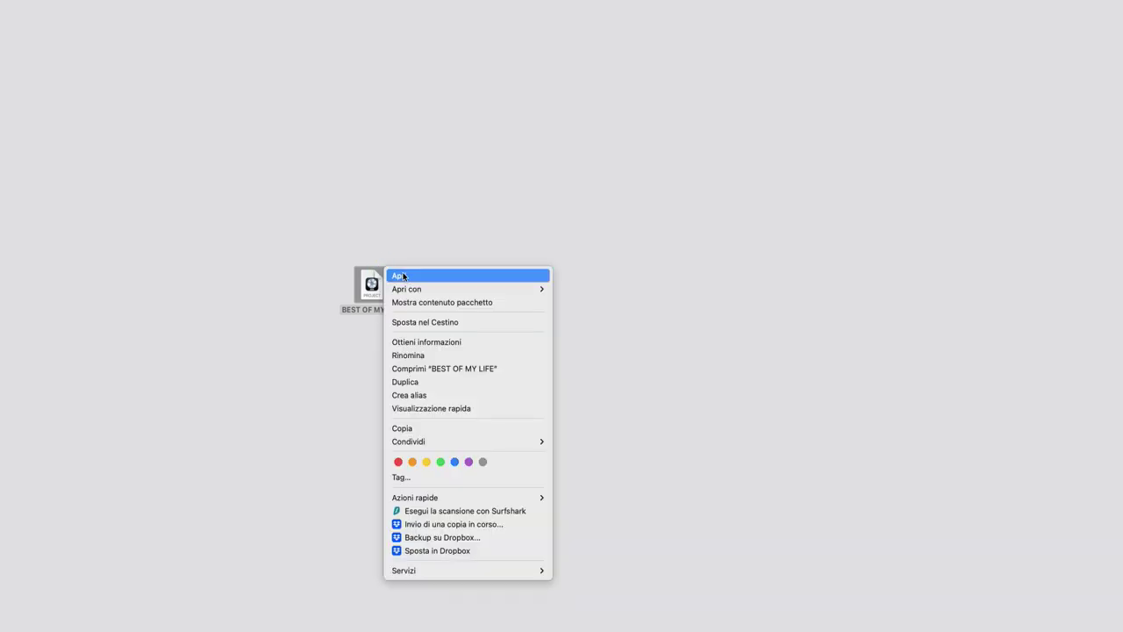
click(454, 301)
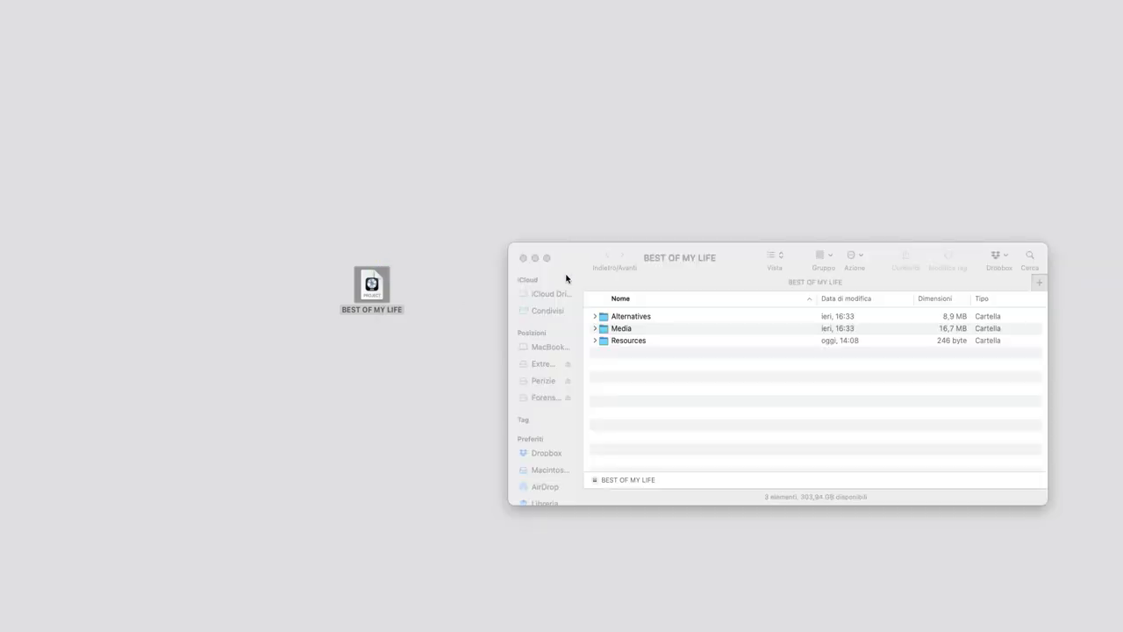
click(595, 328)
click(673, 353)
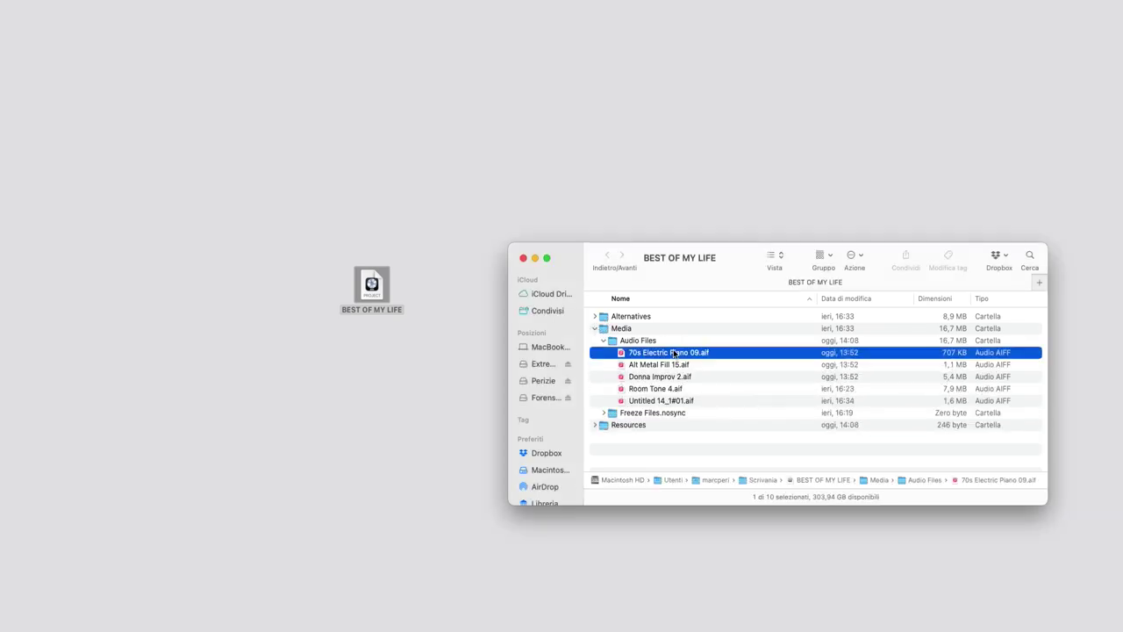
shift+click(670, 402)
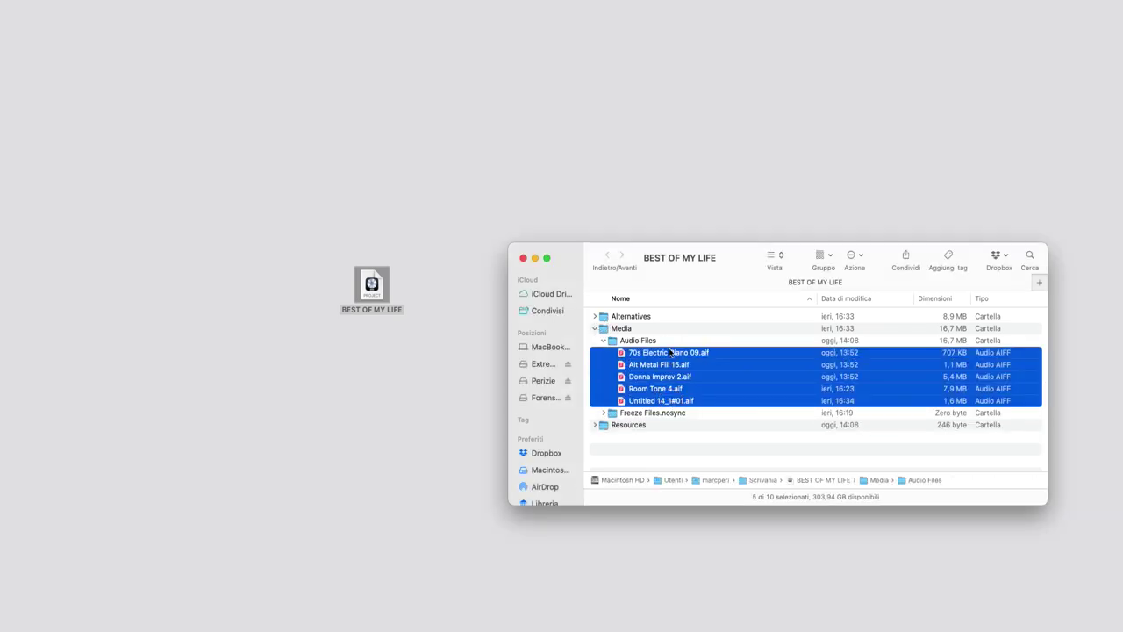
drag(671, 352, 334, 391)
click(523, 257)
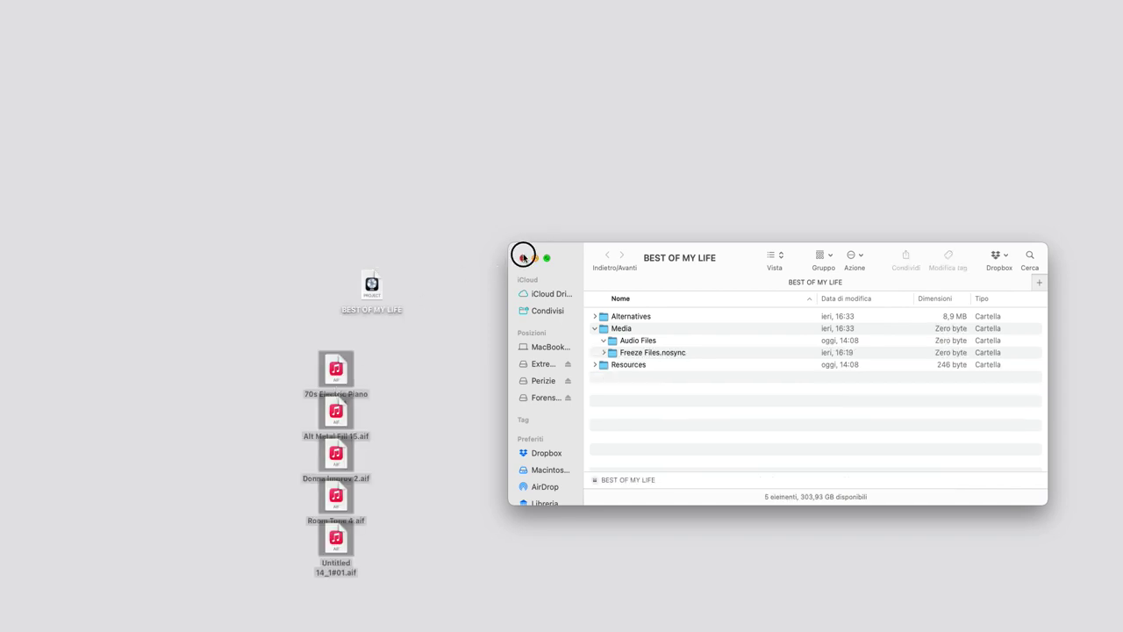
click(561, 261)
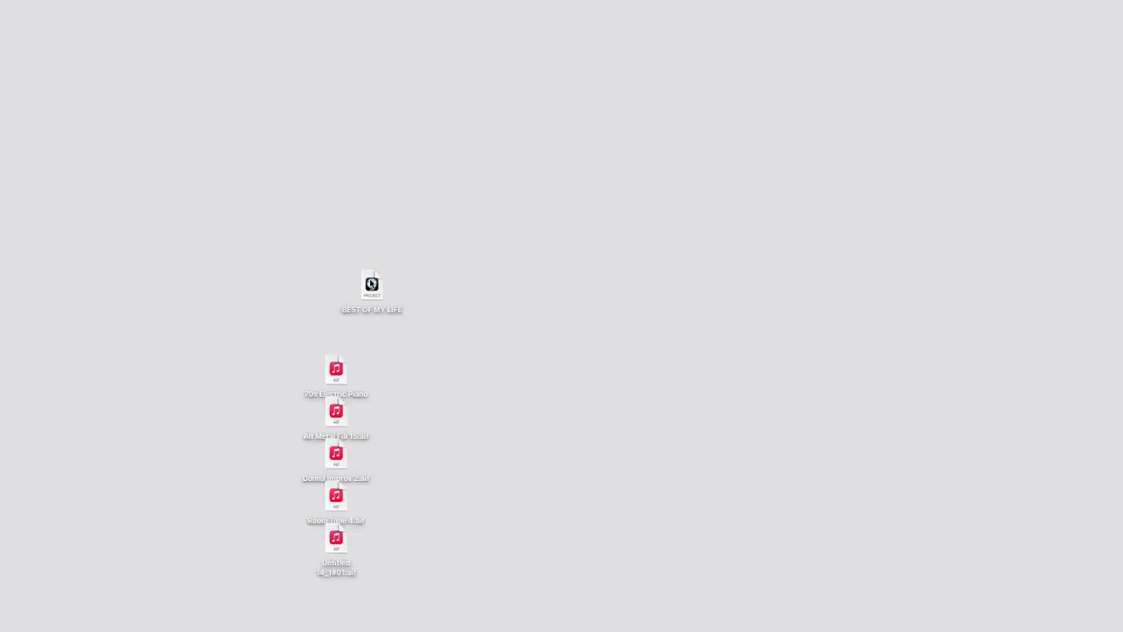
Step: Reopen the BEST OF MY LIFE project in Logic Pro and locate the missing Untitled 14_1#01.aif in the Desktop folder
double_click(371, 284)
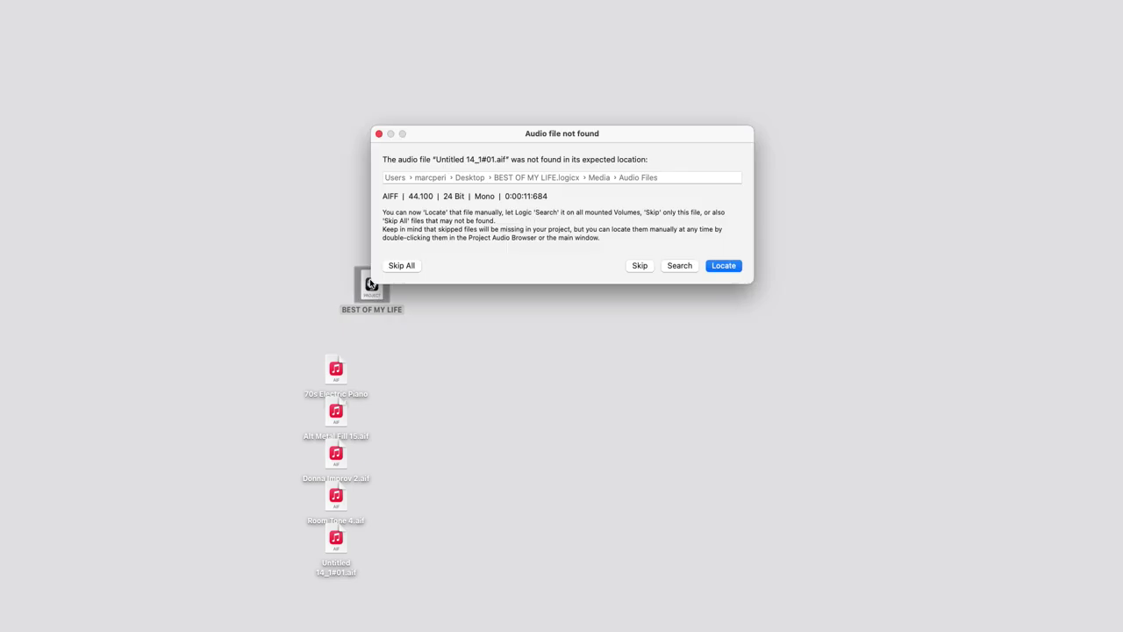
click(724, 265)
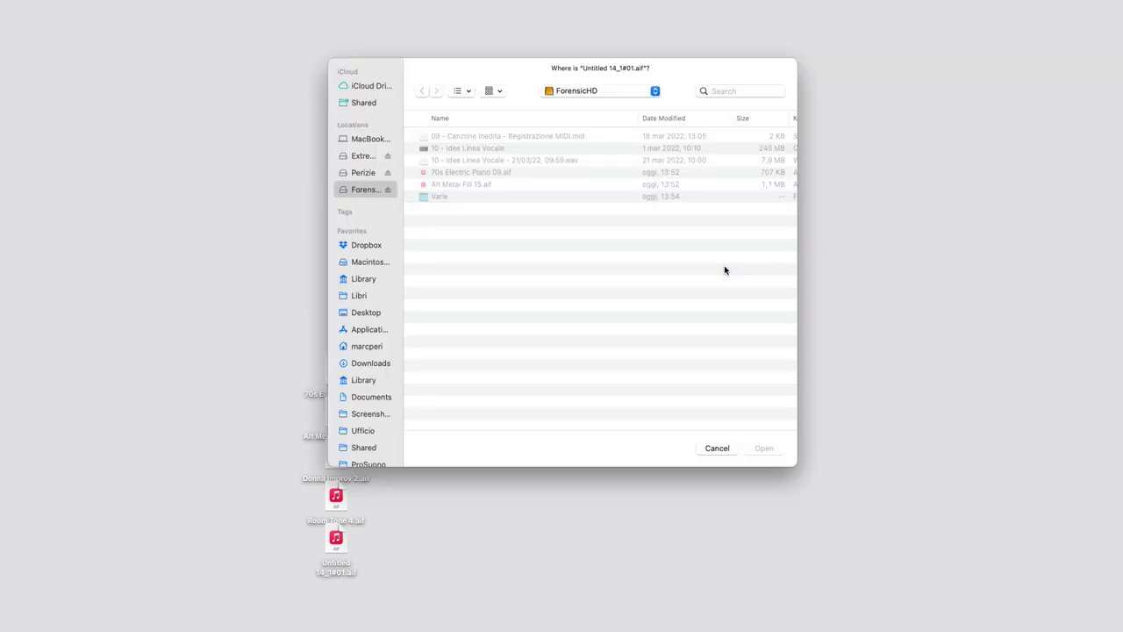
click(374, 313)
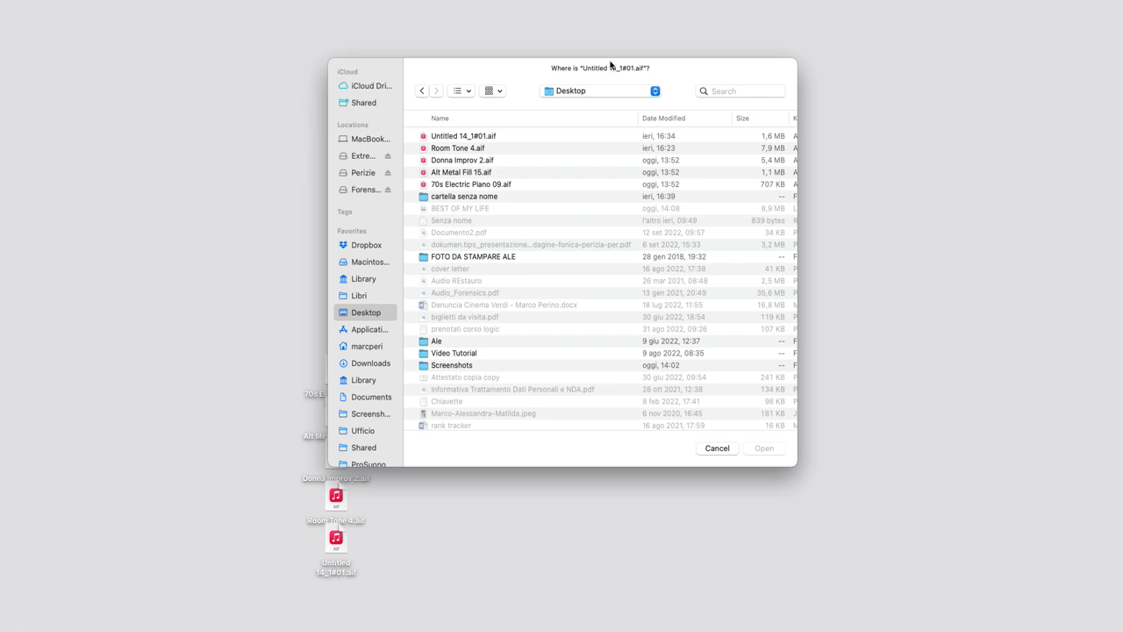
click(488, 136)
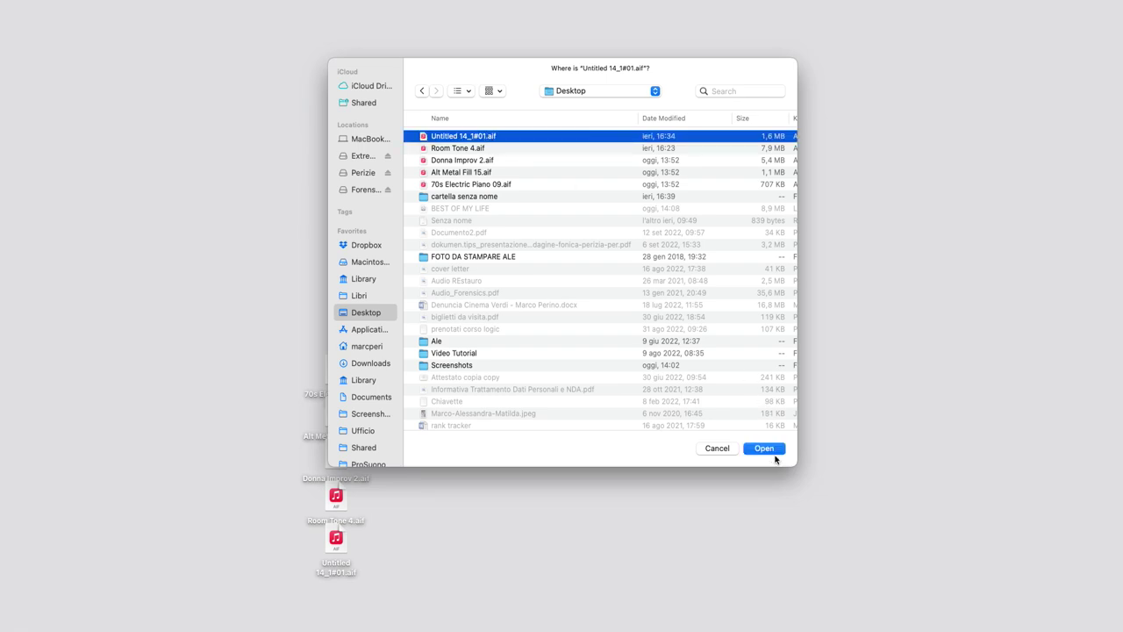
click(774, 455)
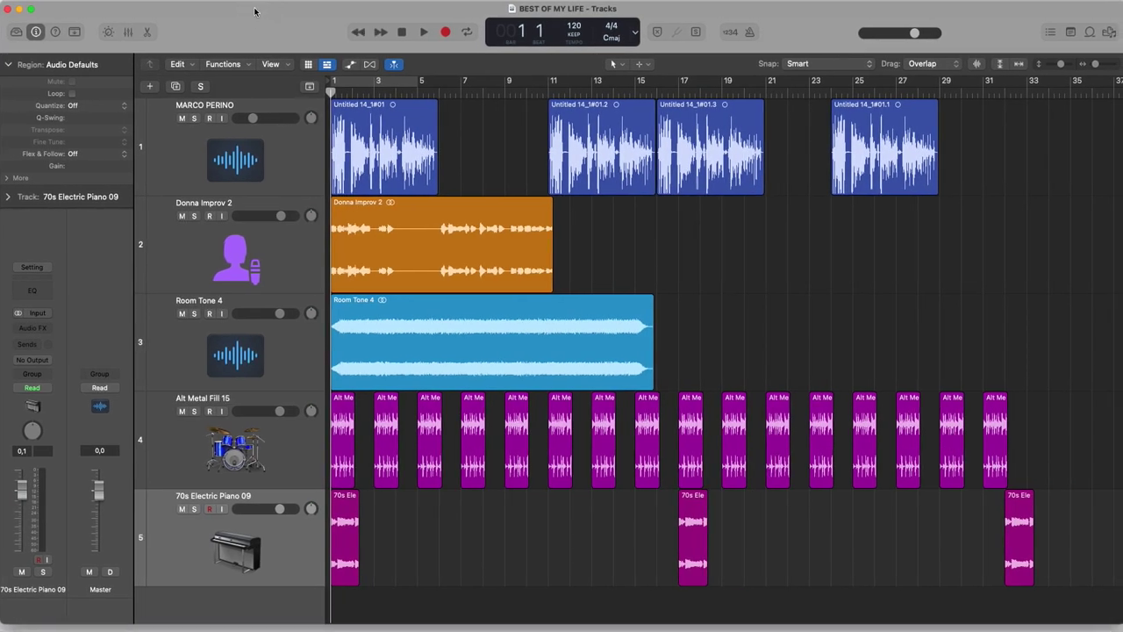
Step: Check which asset types are set to be copied in the project's asset settings and close the settings window
click(71, 1)
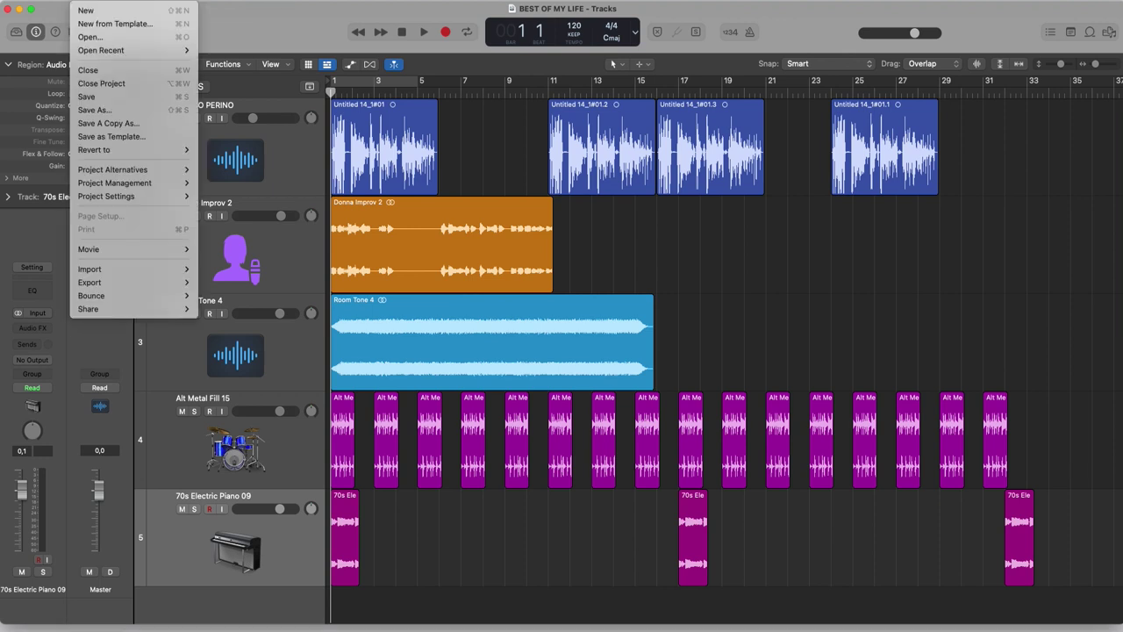
mouse_move(127, 197)
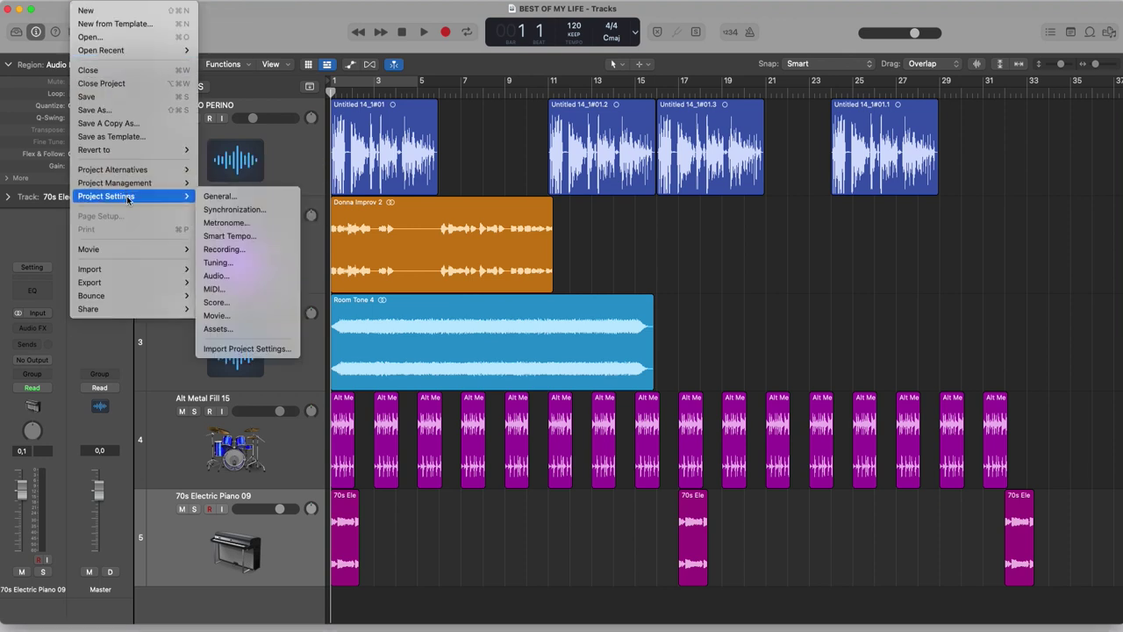
click(250, 328)
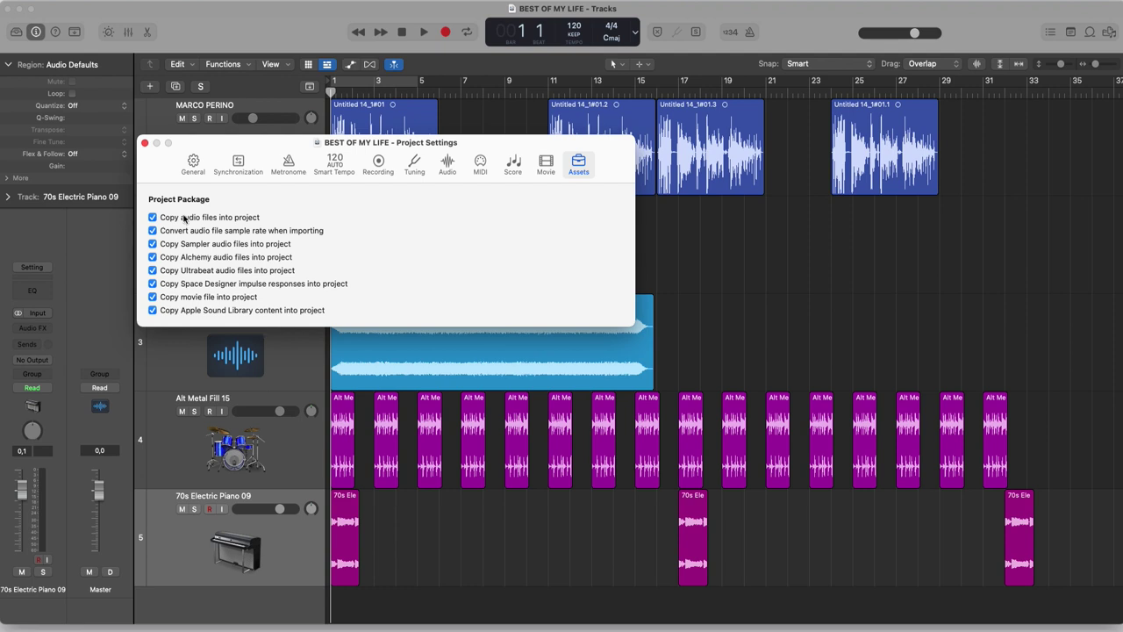
click(145, 142)
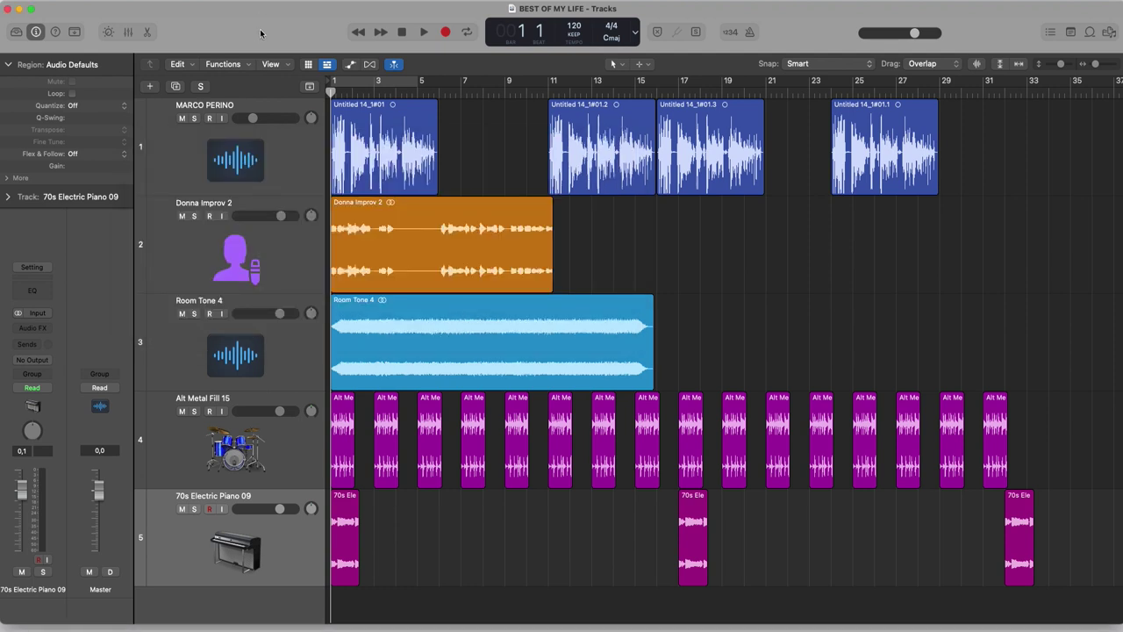
Step: Quit Logic Pro and move the five loose AIFF files on the desktop to the trash
click(48, 1)
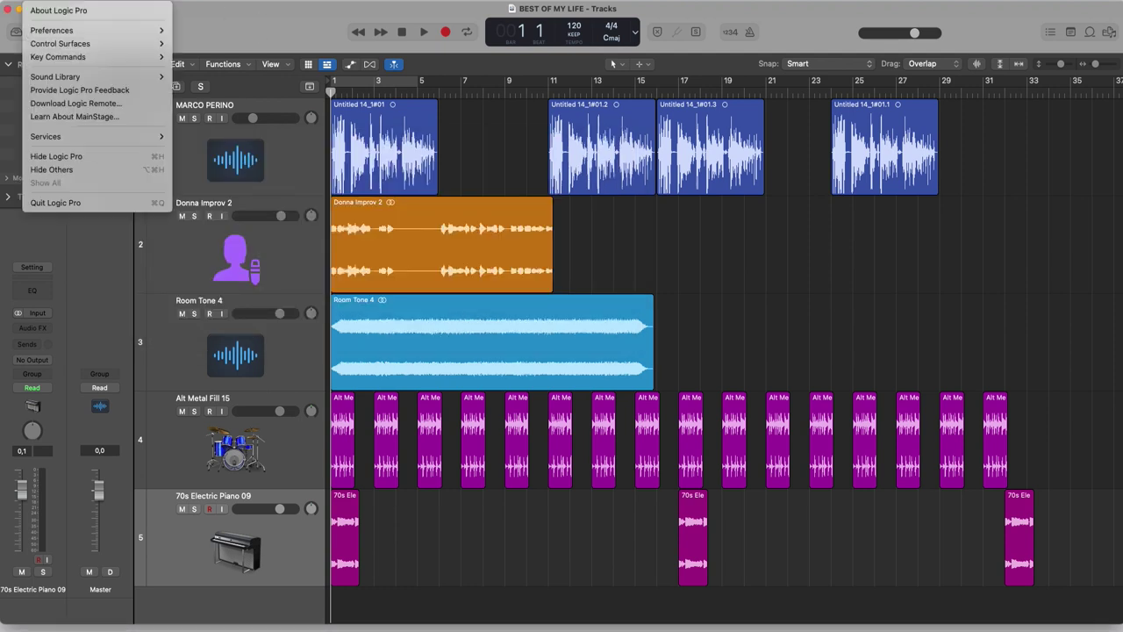
click(82, 203)
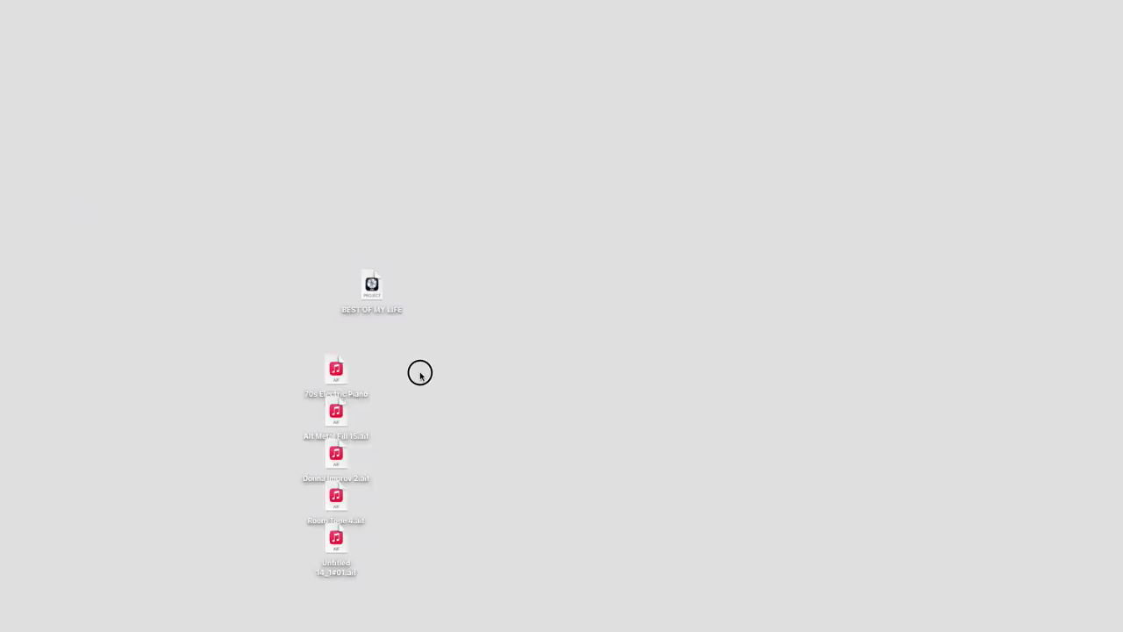
drag(420, 373, 318, 556)
key(super+BackSpace)
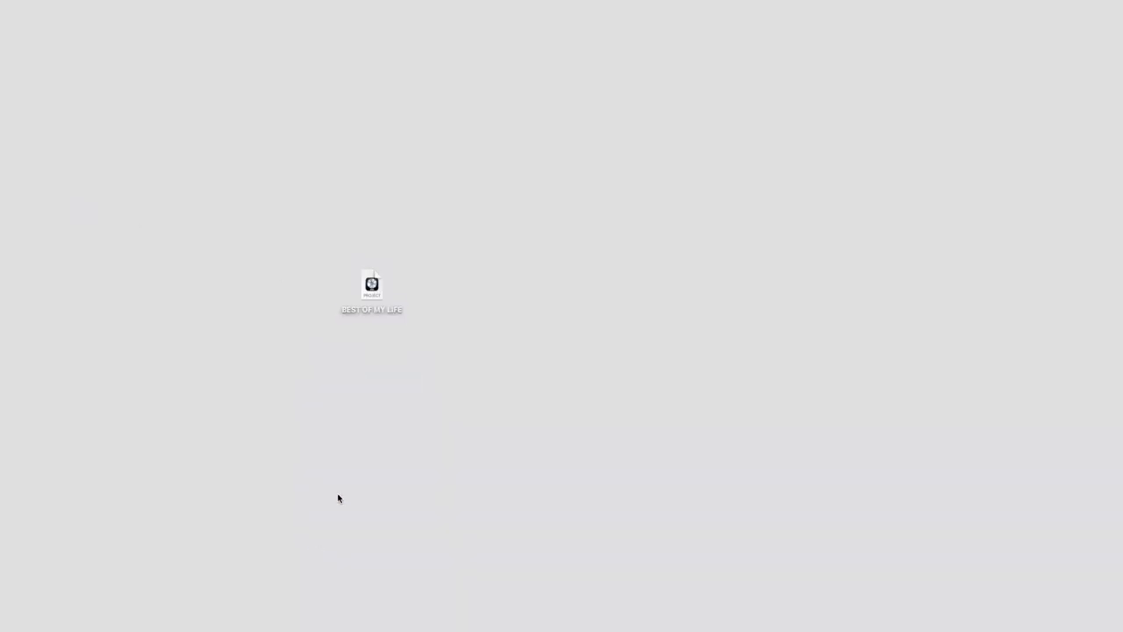
Step: Check the Audio Files folder in the BEST OF MY LIFE package again for the relinked audio and close the window
click(365, 289)
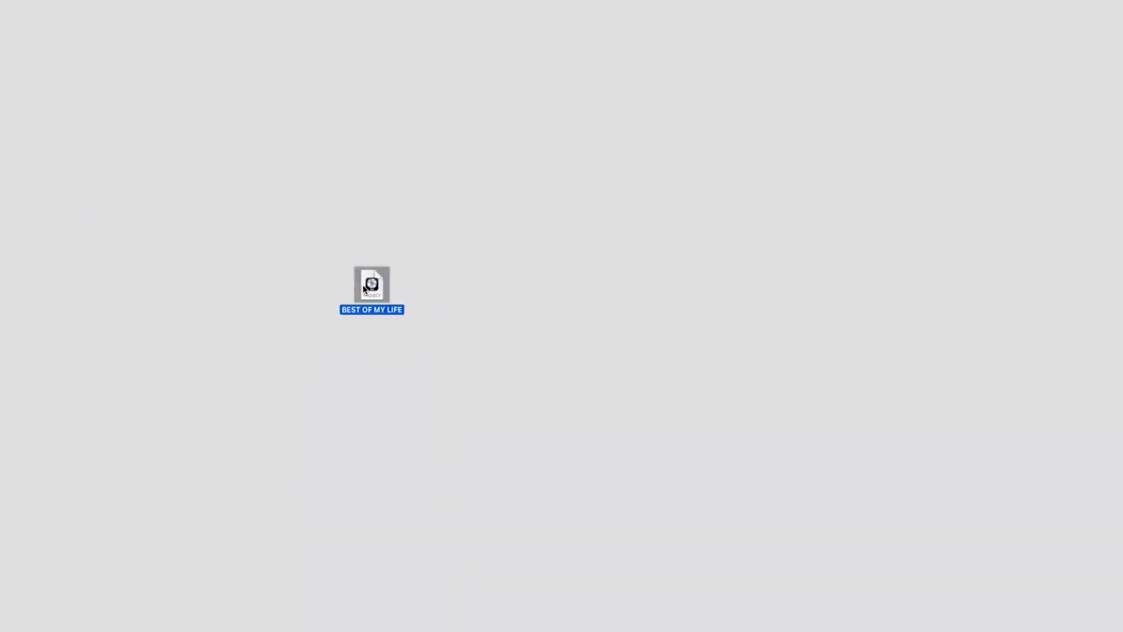
right_click(365, 290)
click(443, 320)
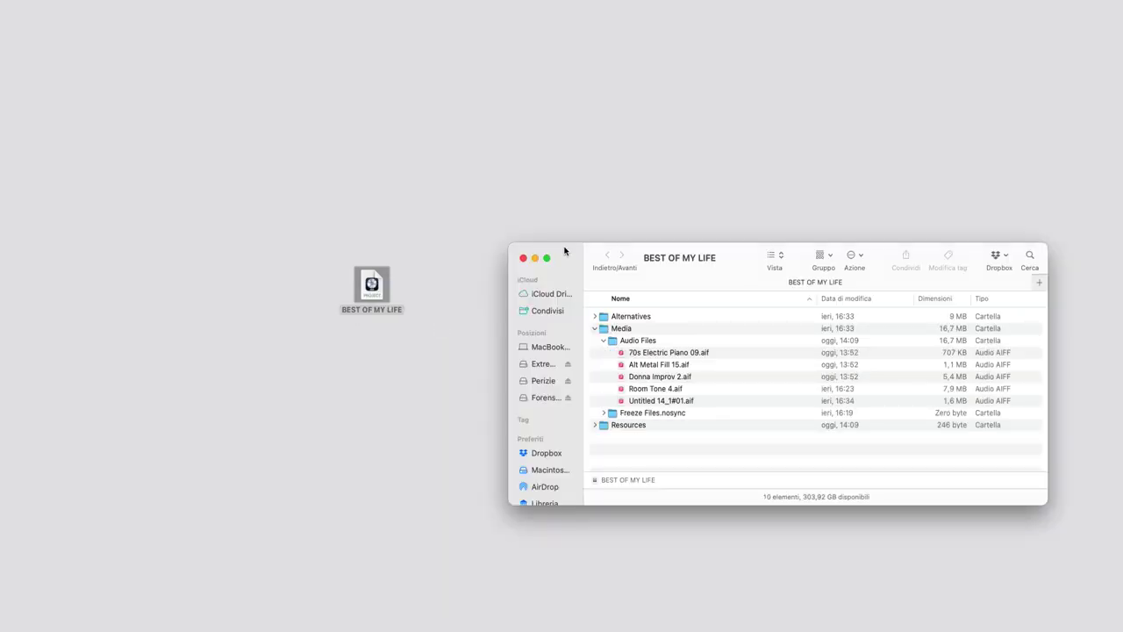
click(524, 257)
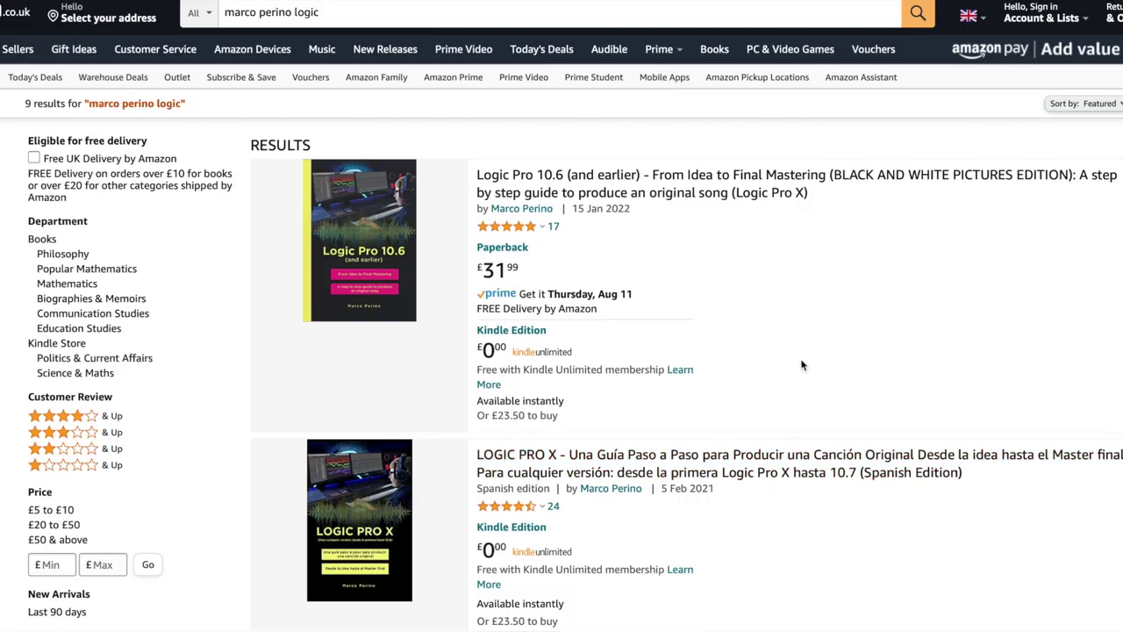
Step: Switch to the Amazon search results and examine the Logic Pro books, their language editions, formats and prices
scroll(802, 363, down, 2)
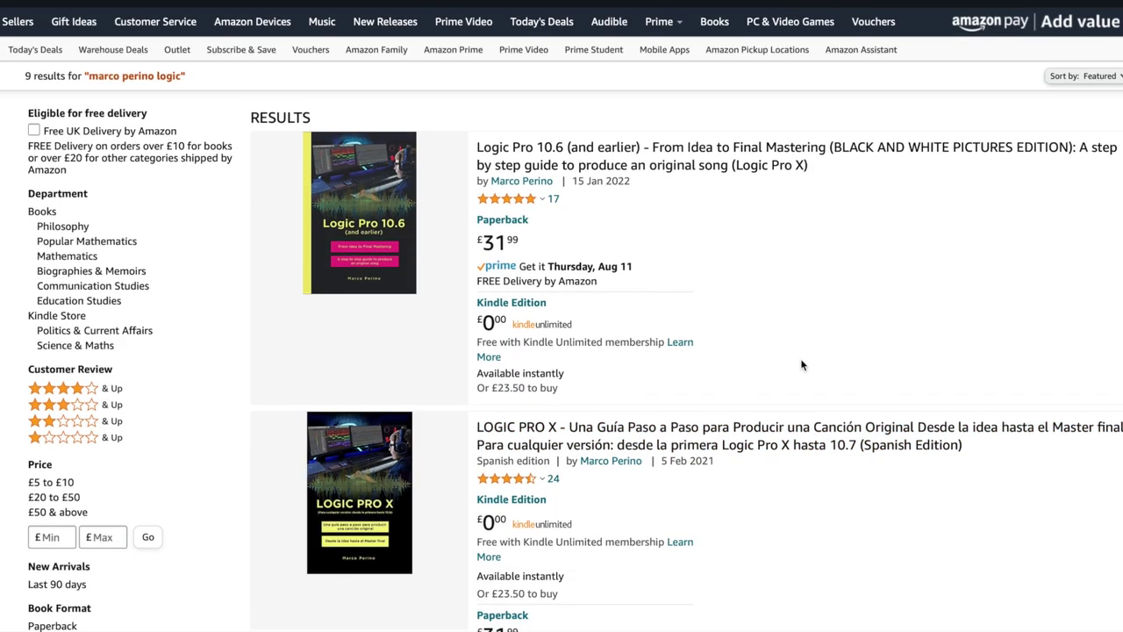
scroll(802, 363, down, 4)
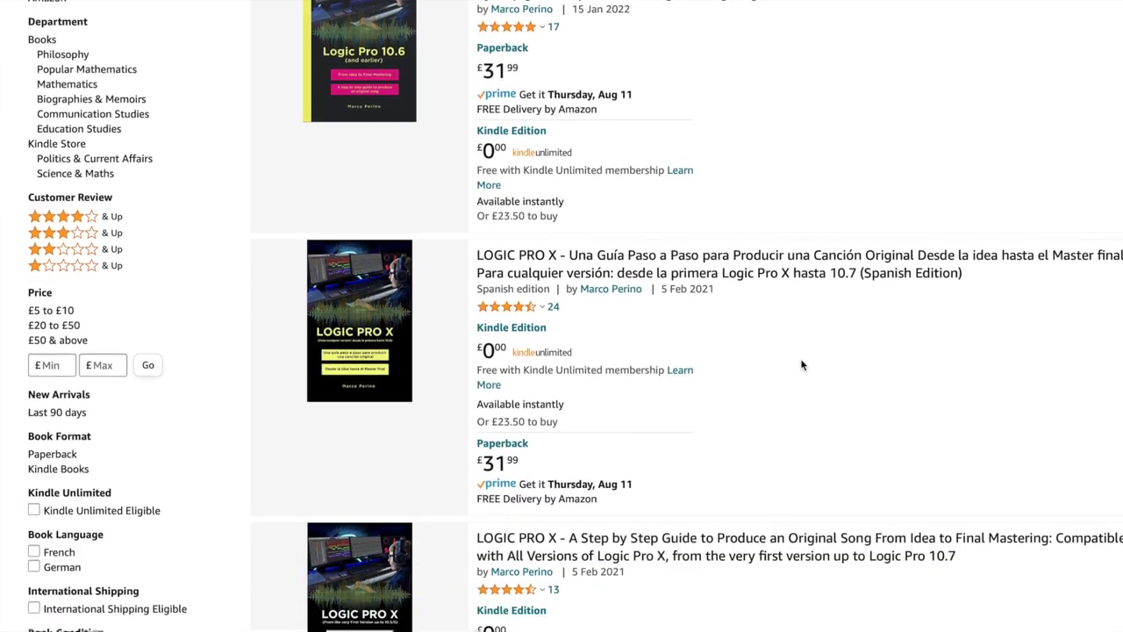
scroll(802, 363, down, 4)
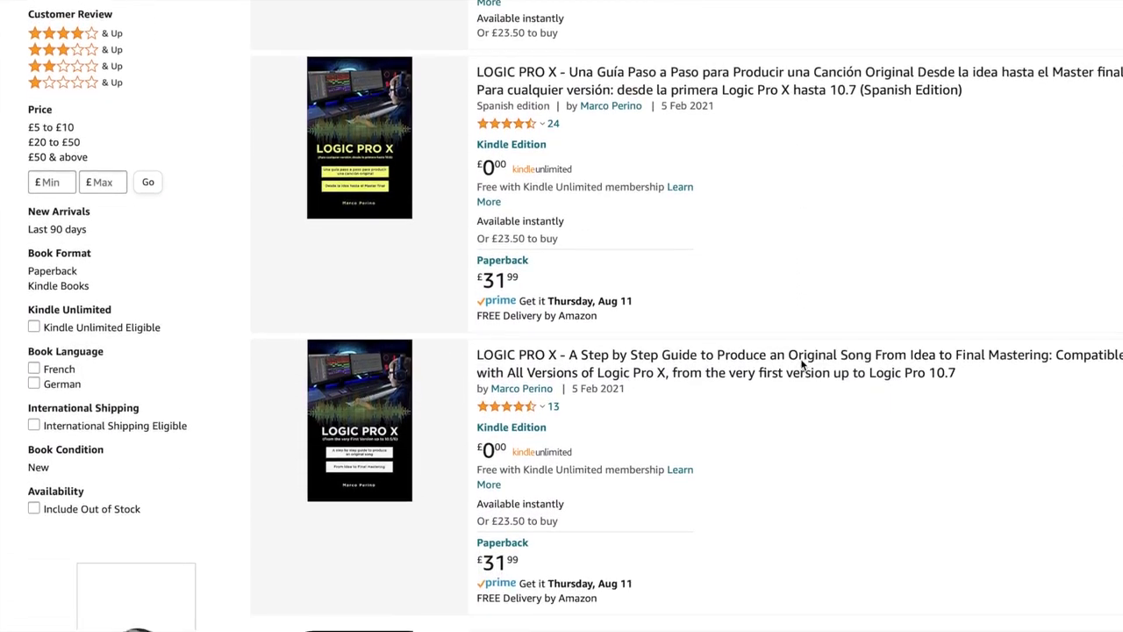
scroll(802, 364, down, 5)
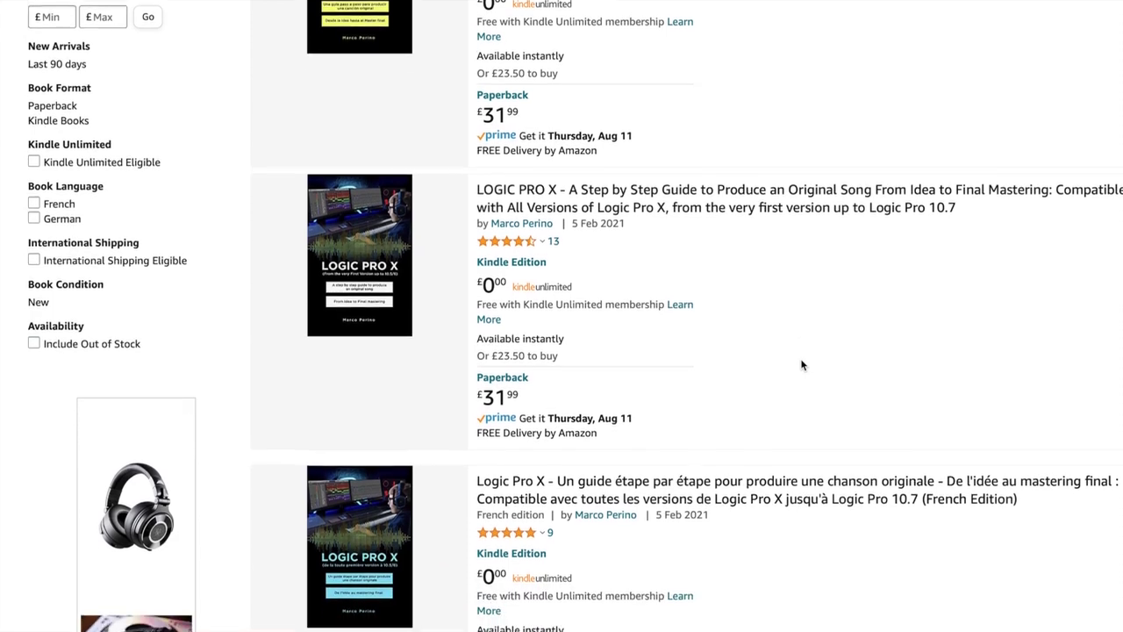
scroll(802, 363, down, 5)
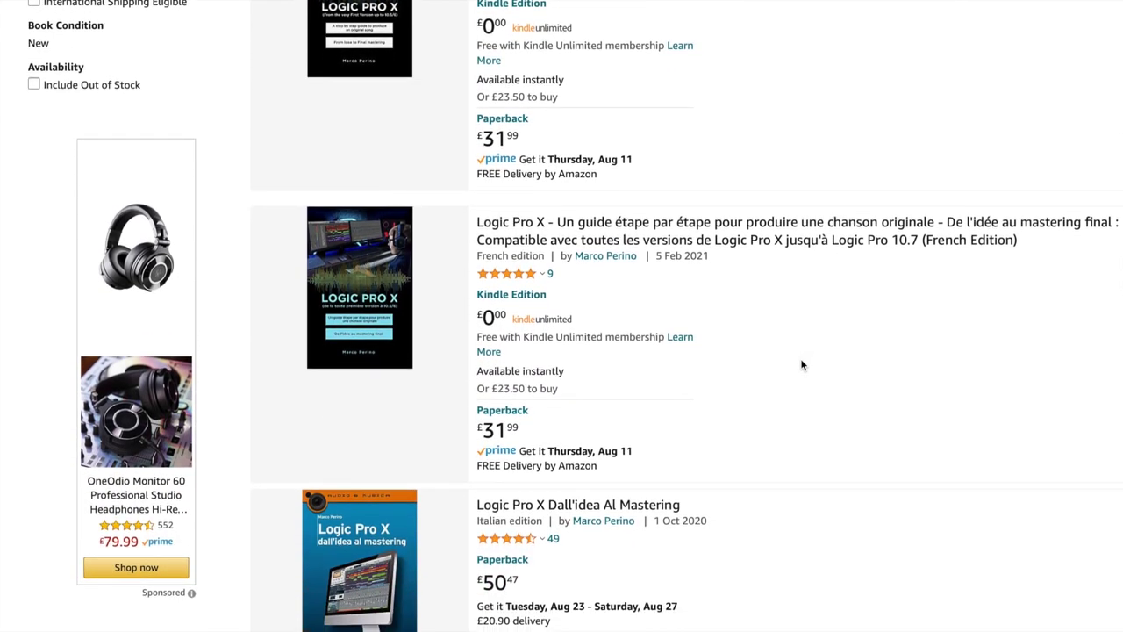
scroll(801, 364, down, 4)
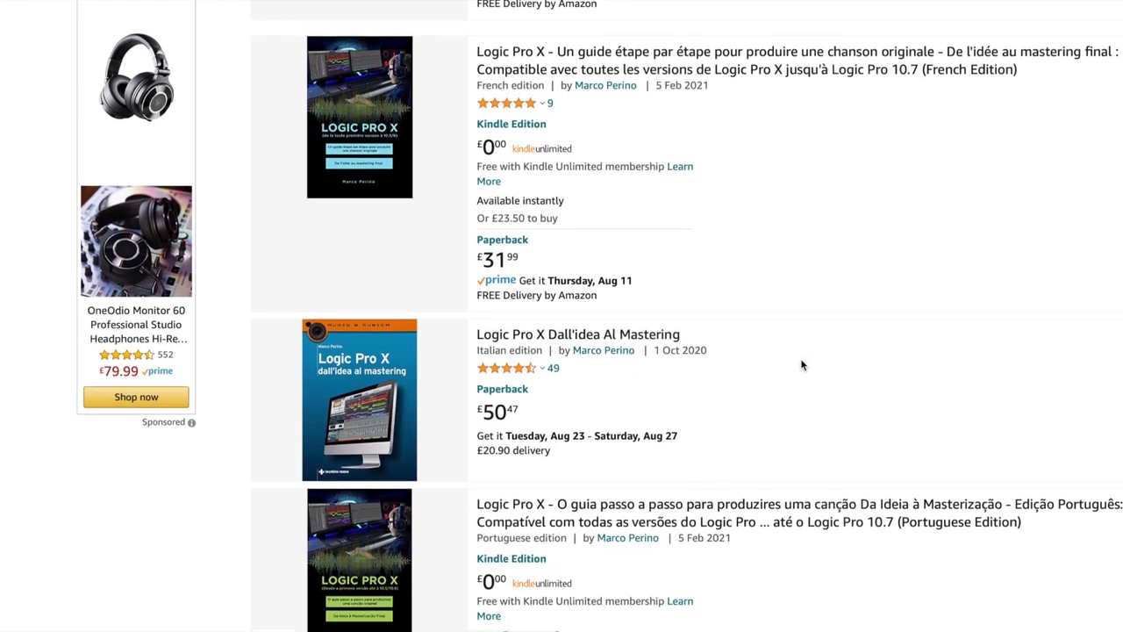
scroll(801, 364, down, 1)
scroll(801, 364, down, 3)
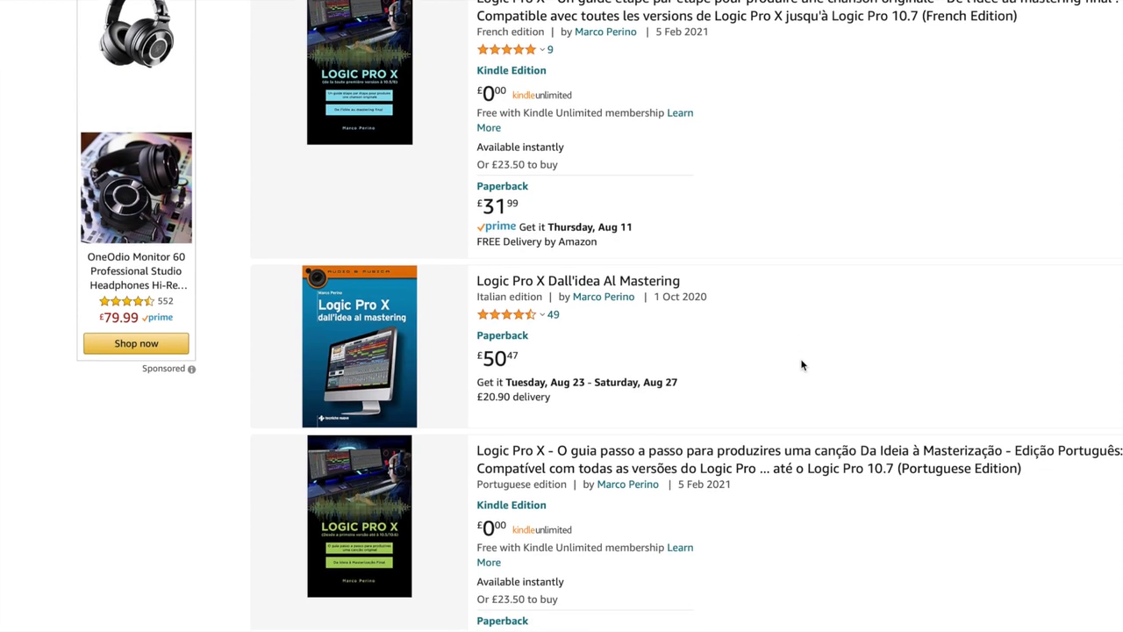